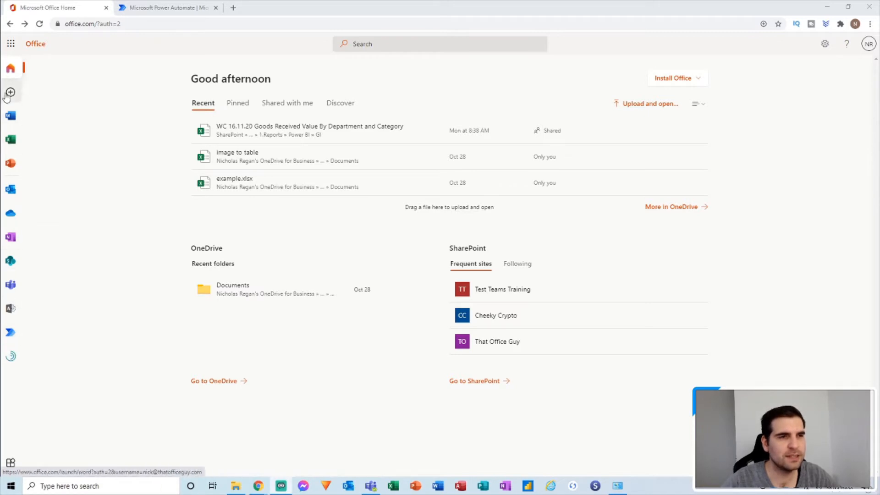
- From the Microsoft 365 app launcher's All apps list, switch to the open Power Automate page
left_click(11, 43)
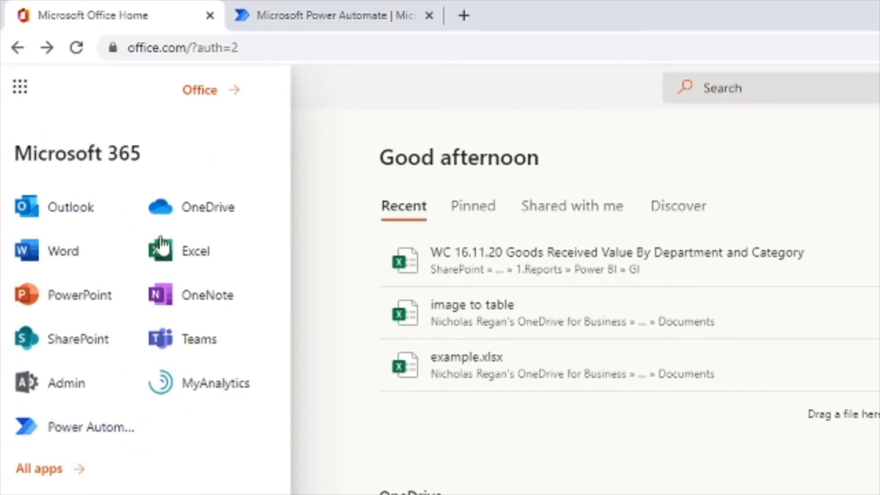
left_click(44, 475)
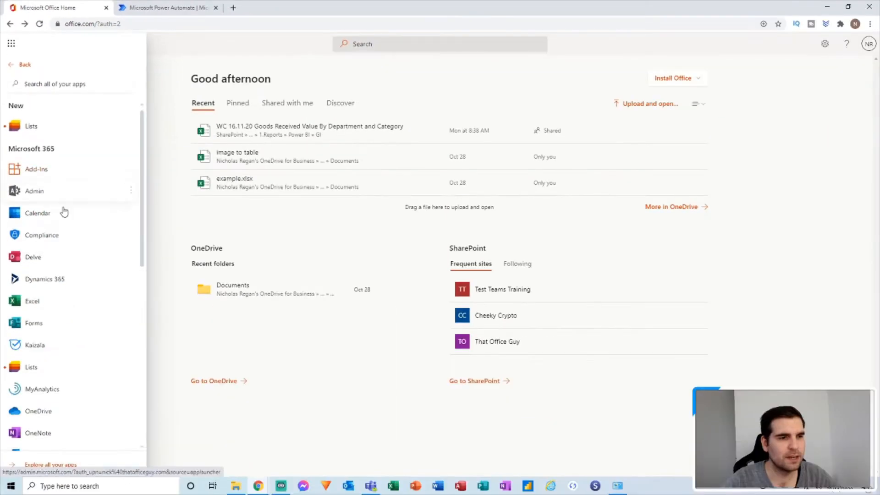
scroll(59, 255, "down", 3)
scroll(57, 273, "down", 2)
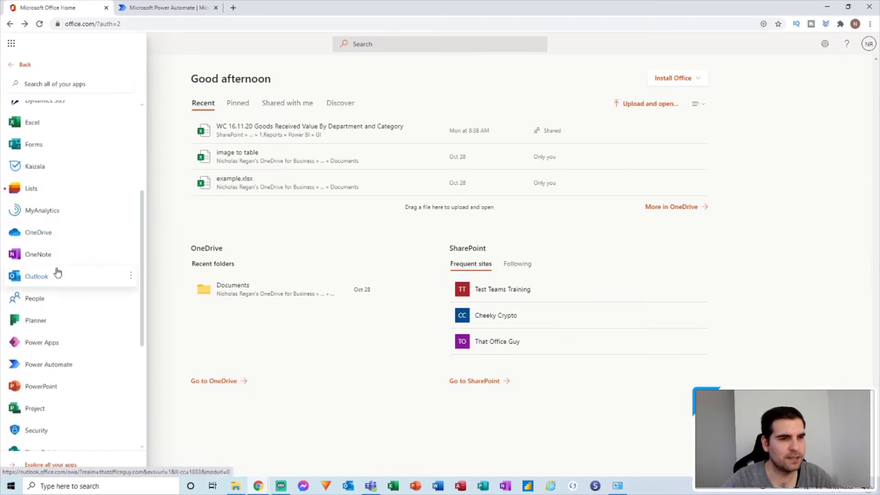
scroll(56, 288, "down", 1)
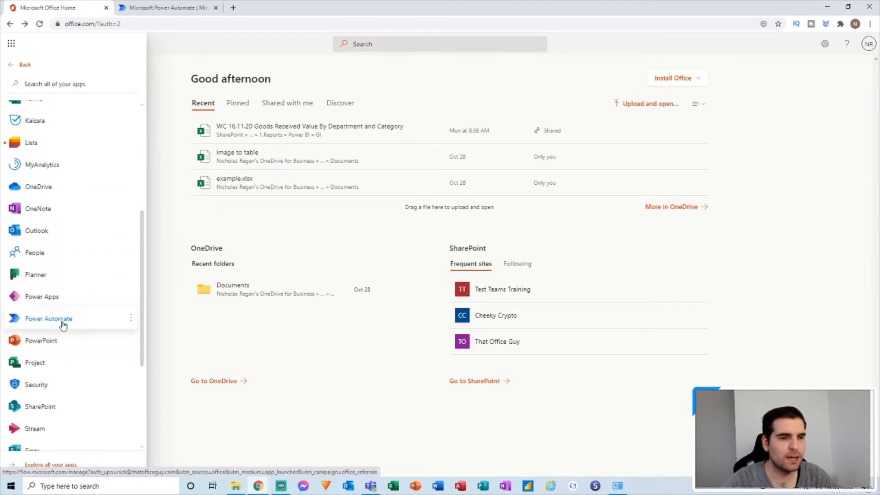
left_click(153, 8)
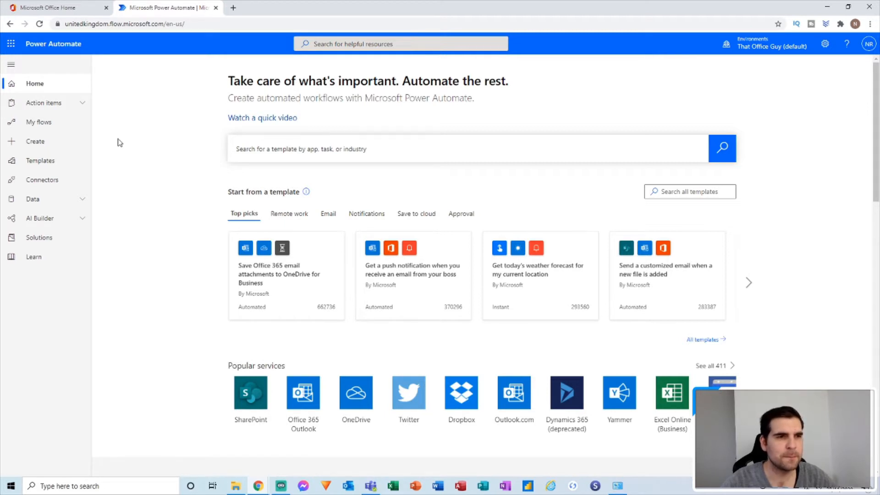
- From My flows, open the Test Planner Task flow in the editor
left_click(30, 129)
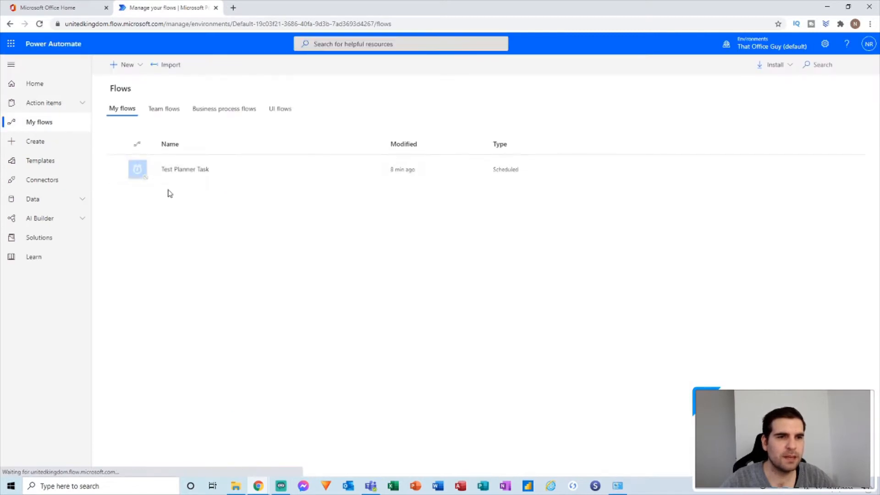
mouse_move(181, 187)
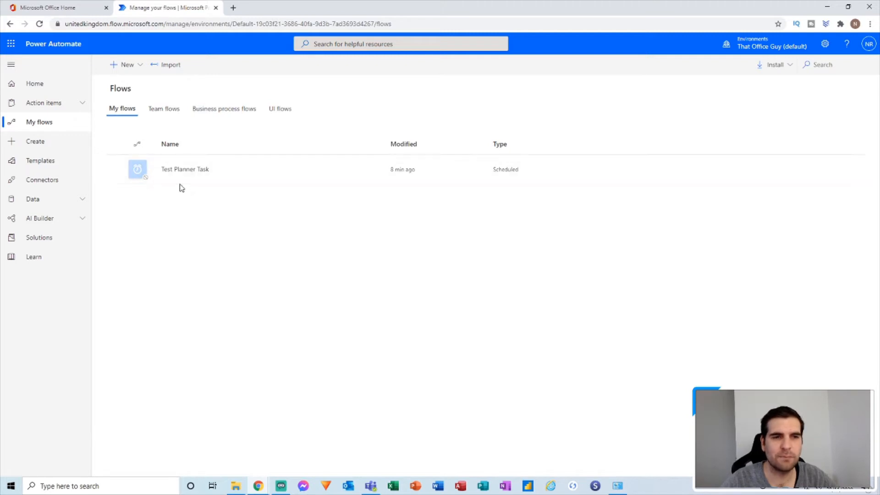
left_click(338, 169)
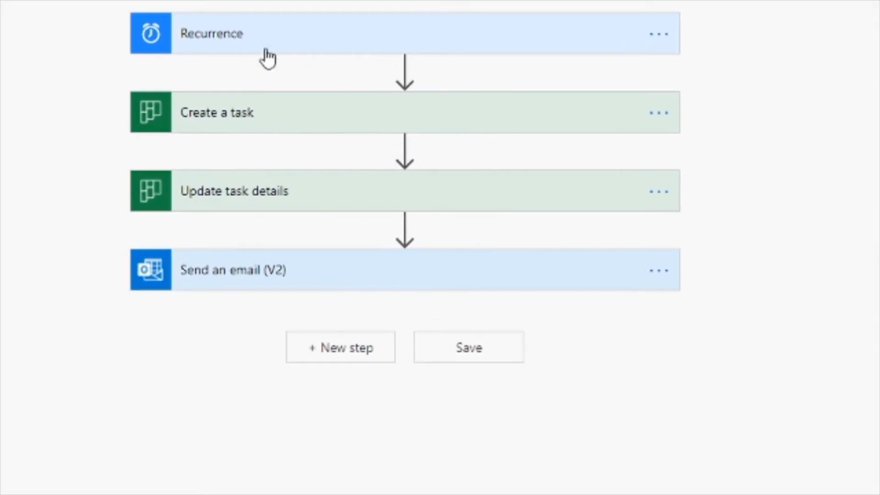
- Expand the Recurrence trigger and the Create a task step to show their settings
left_click(420, 93)
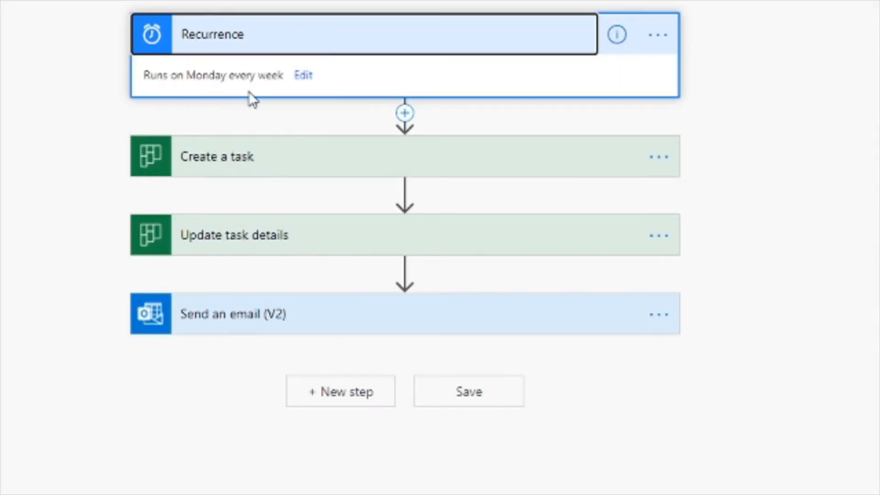
left_click(302, 157)
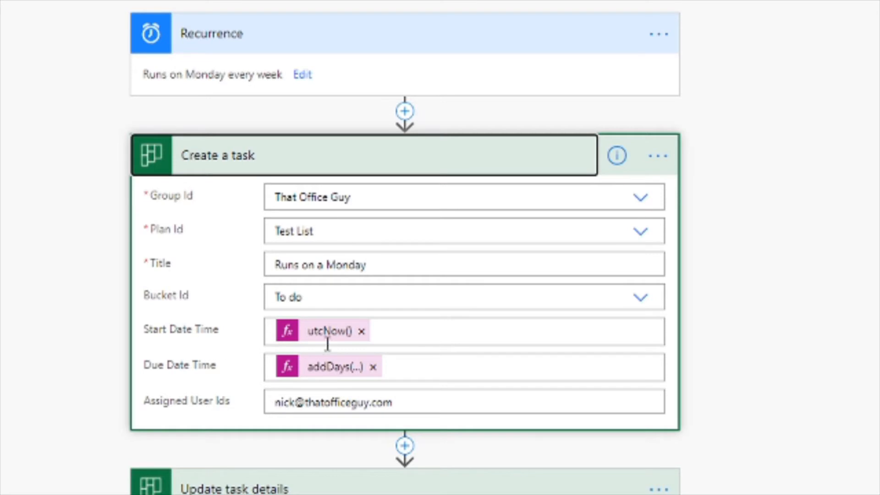
- Re-enter utcNow() as Start Date Time and review the addDays Due Date Time expression unchanged
left_click(362, 332)
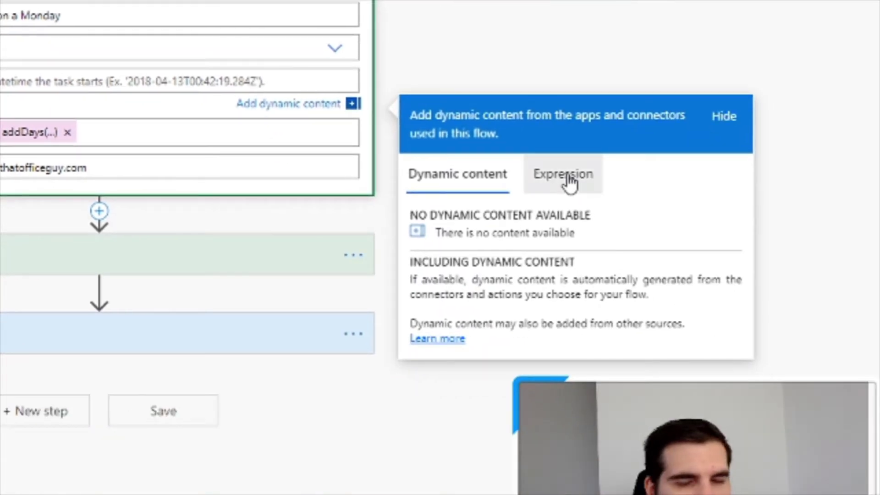
left_click(855, 412)
scroll(563, 185, "down", 5)
scroll(563, 185, "down", 5)
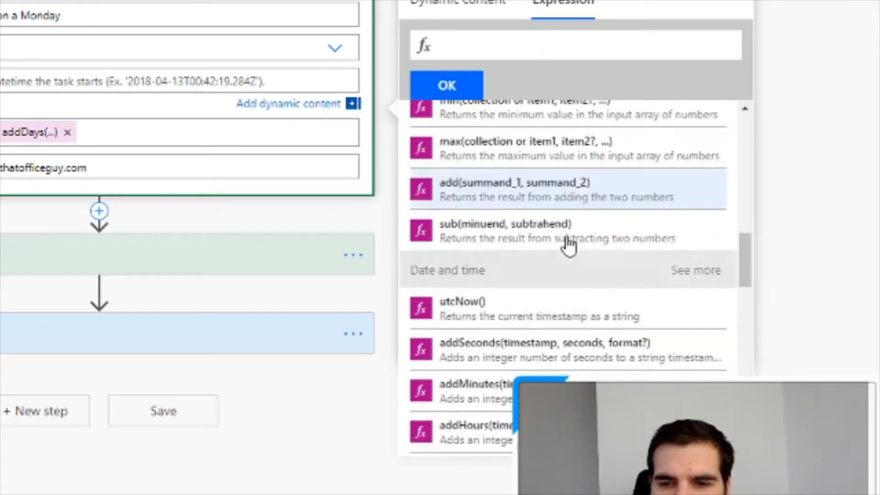
scroll(562, 206, "down", 3)
scroll(482, 179, "up", 2)
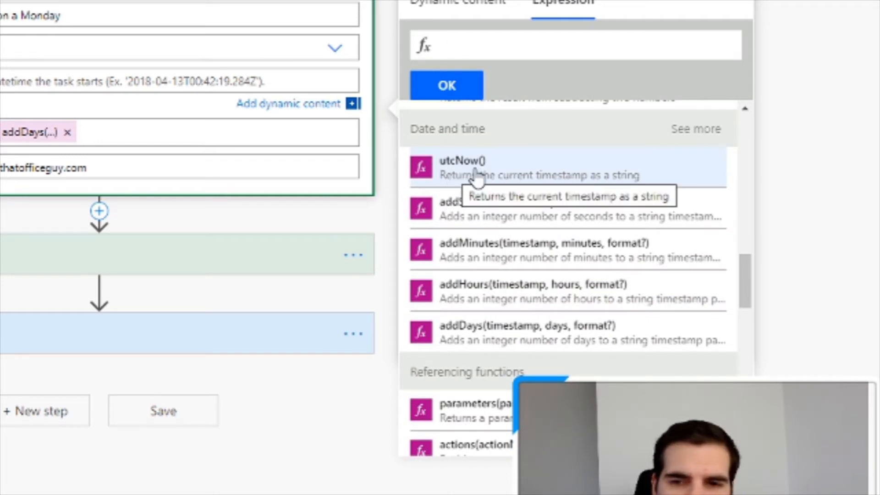
left_click(466, 178)
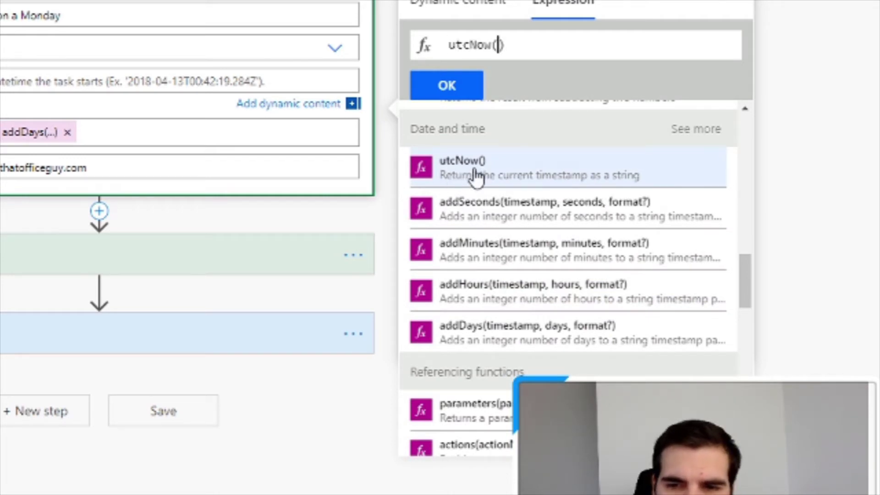
left_click(447, 85)
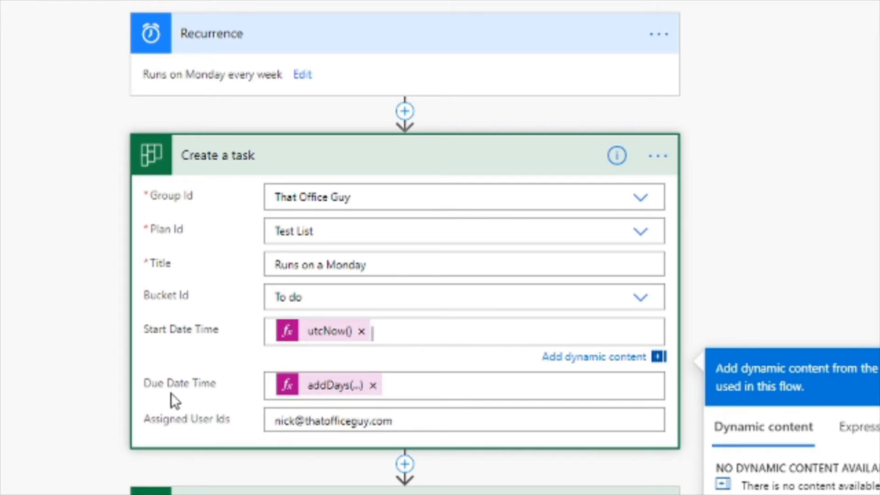
left_click(325, 387)
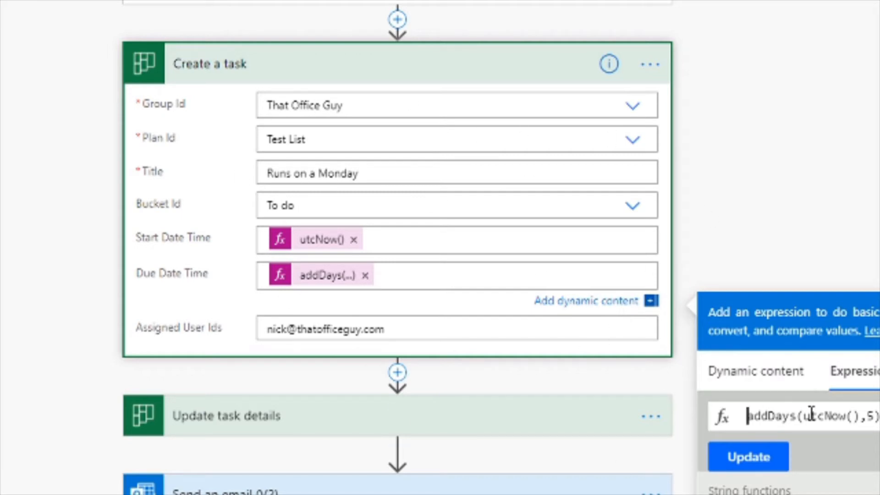
left_click(280, 302)
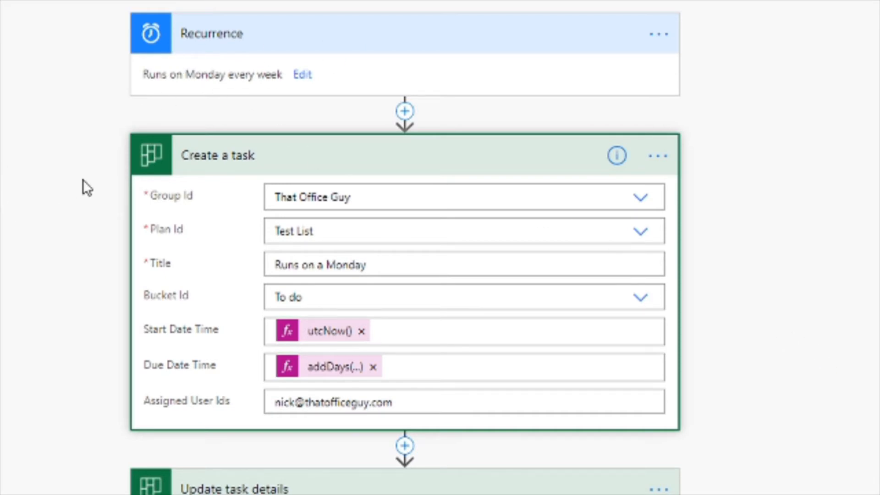
- In Update task details, set Task Id as a custom value to the created task's Id
left_click(265, 165)
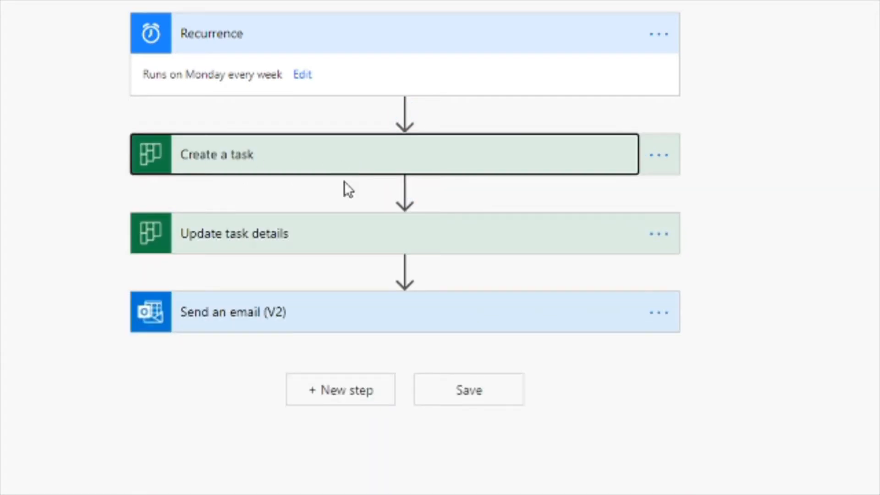
left_click(351, 238)
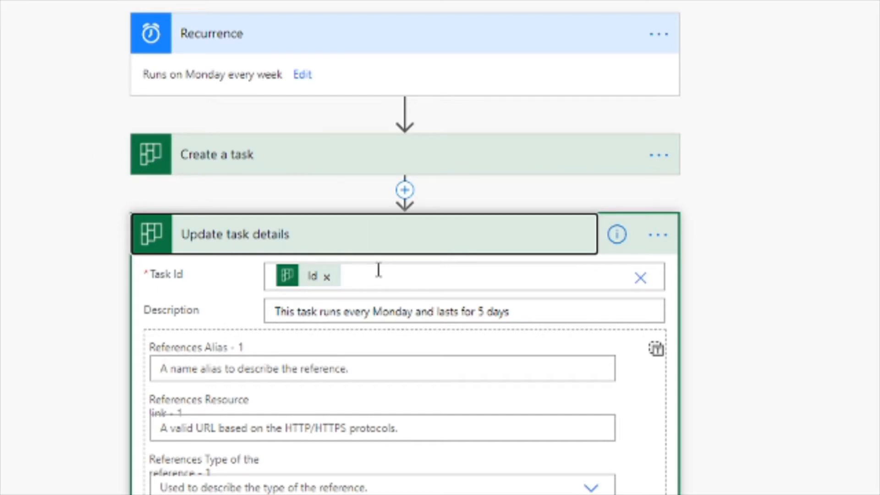
left_click(328, 277)
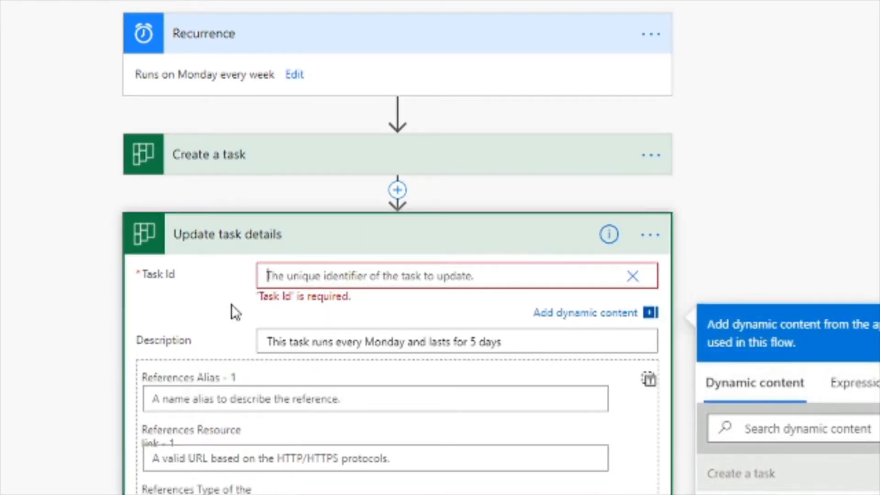
left_click(632, 275)
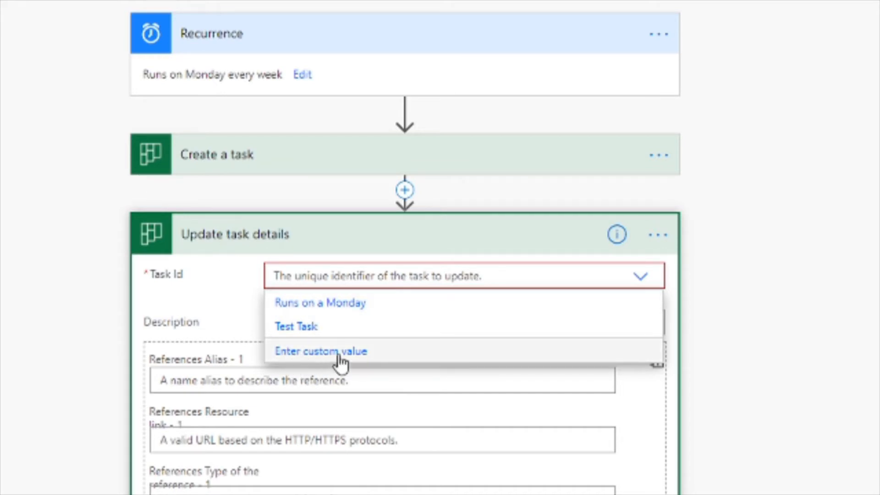
left_click(316, 352)
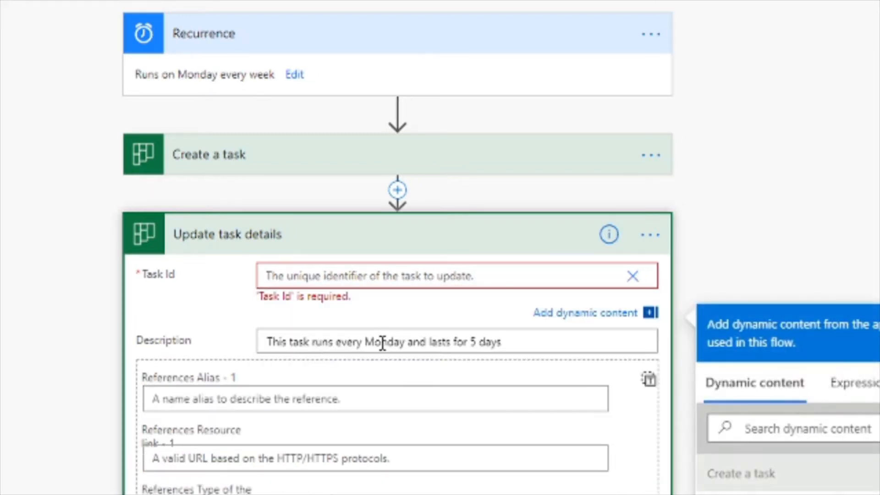
scroll(802, 219, "down", 1)
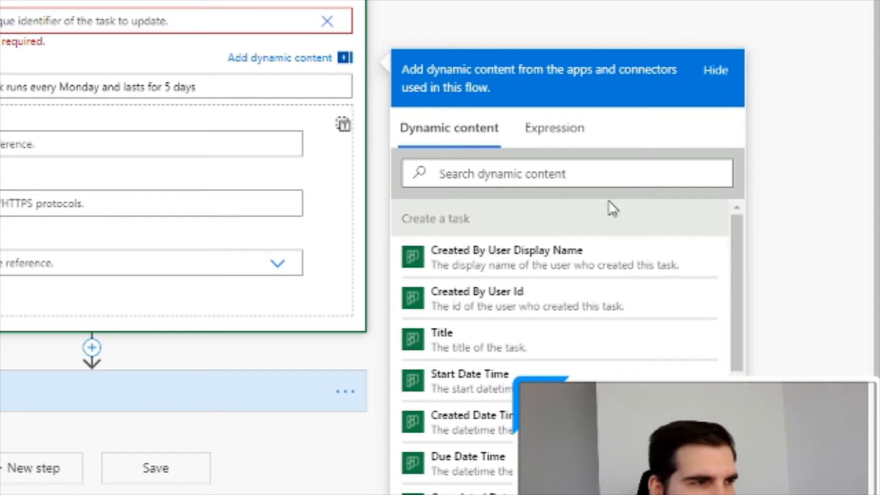
scroll(615, 234, "down", 3)
scroll(633, 213, "up", 3)
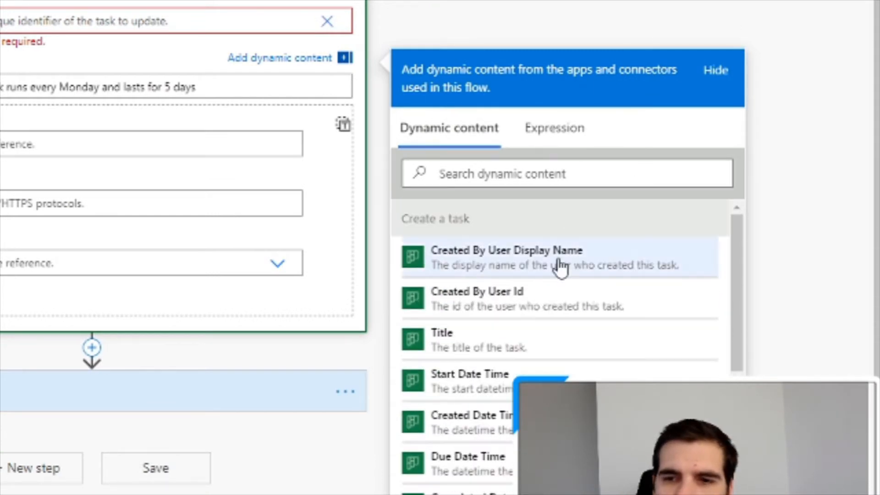
scroll(566, 283, "down", 2)
scroll(557, 303, "down", 1)
scroll(550, 303, "down", 2)
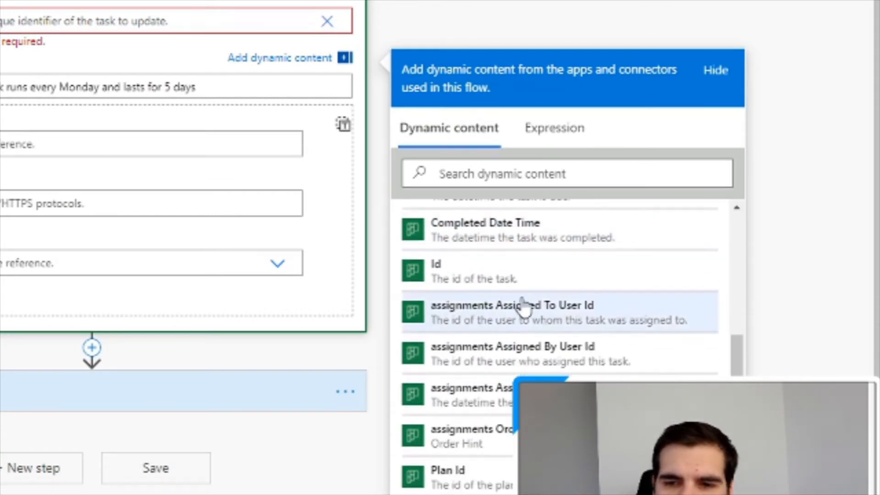
scroll(481, 281, "up", 3)
scroll(447, 248, "up", 2)
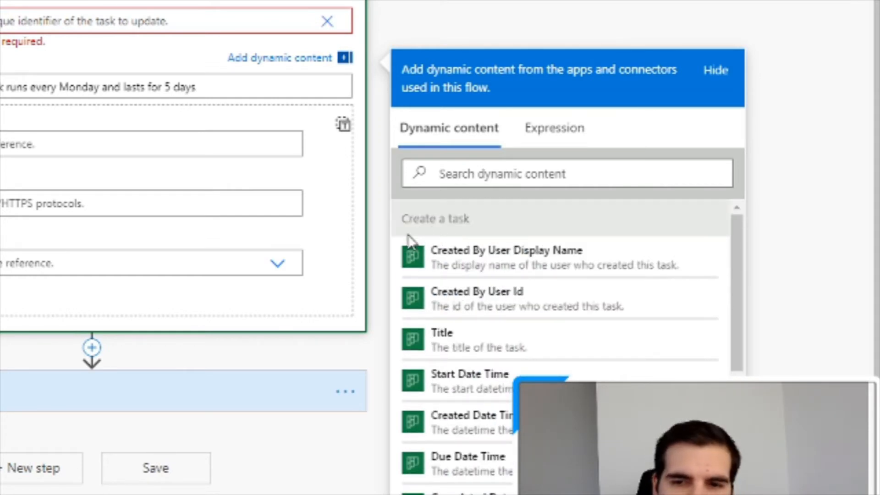
scroll(460, 262, "down", 3)
scroll(475, 275, "down", 2)
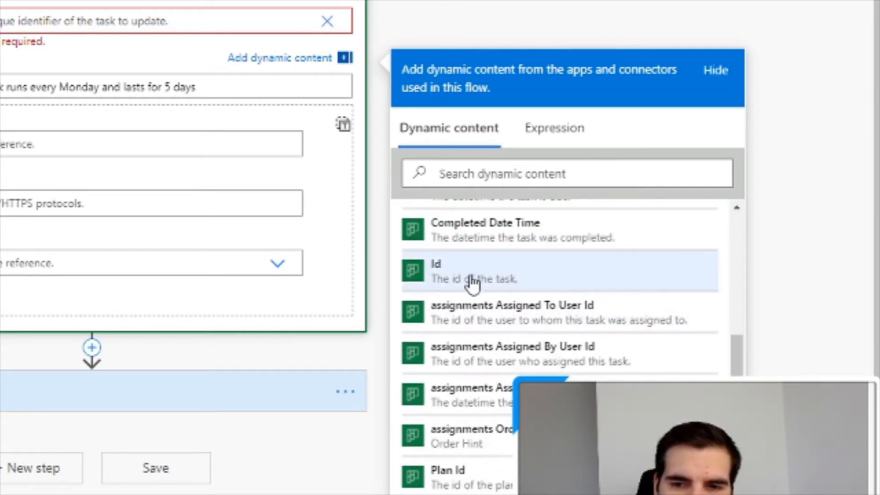
mouse_move(482, 271)
left_click(530, 280)
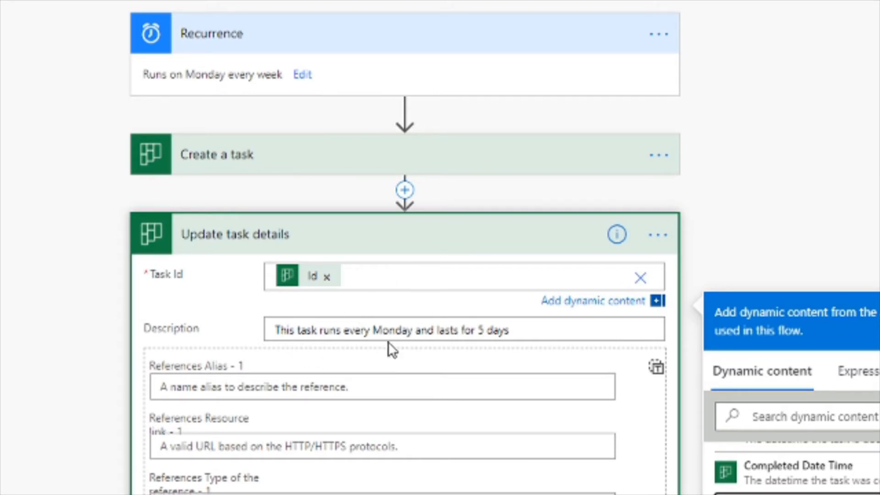
- Set the task's first References Alias to 'Attached File', leaving the reference type unchosen
triple_click(536, 331)
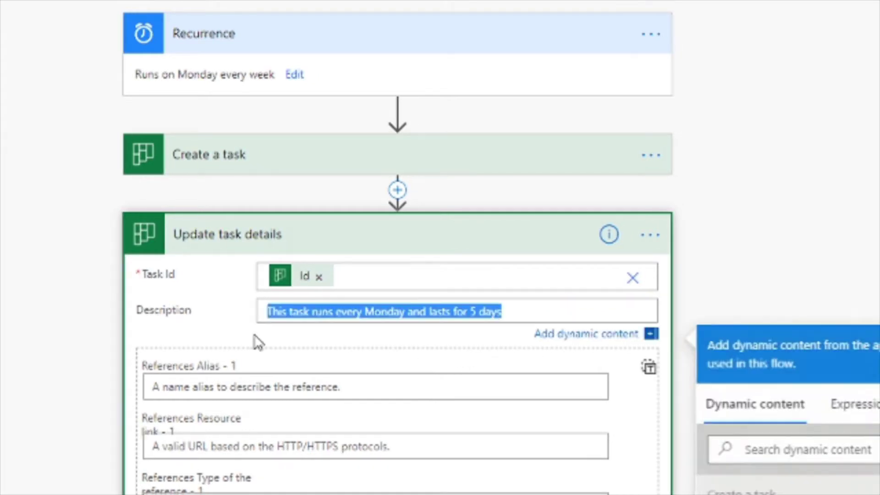
left_click(216, 318)
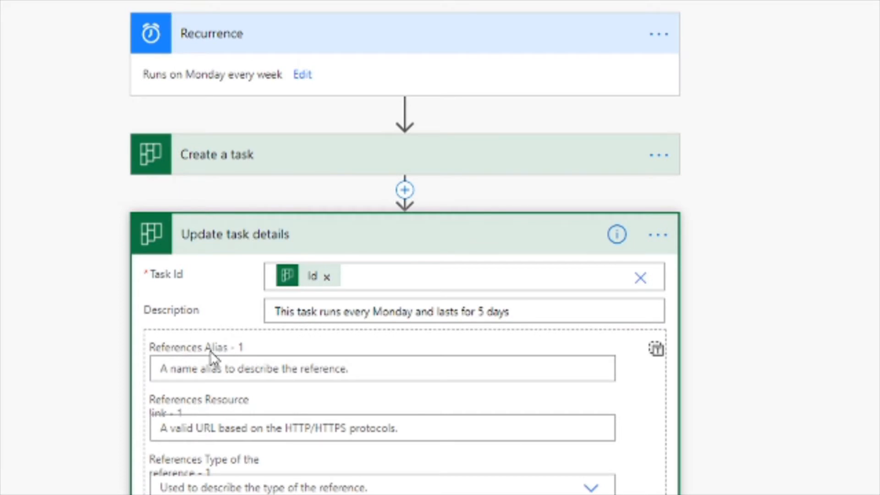
scroll(211, 372, "down", 2)
scroll(234, 344, "down", 3)
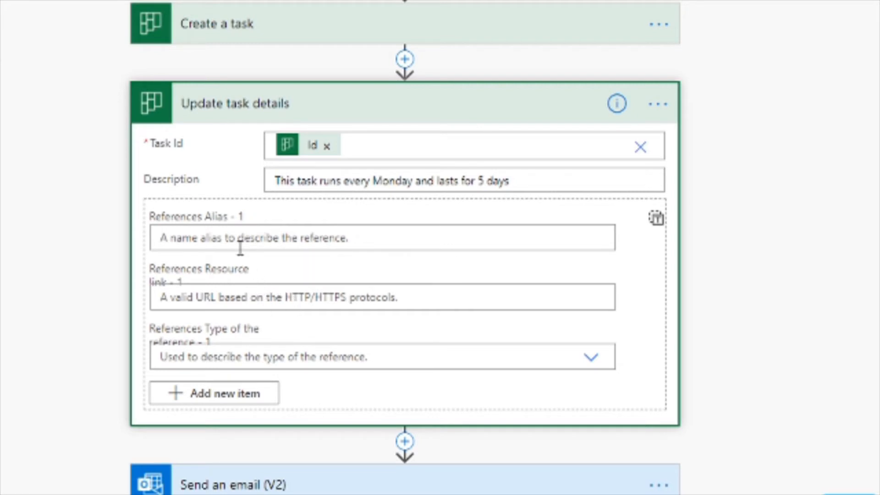
left_click(202, 239)
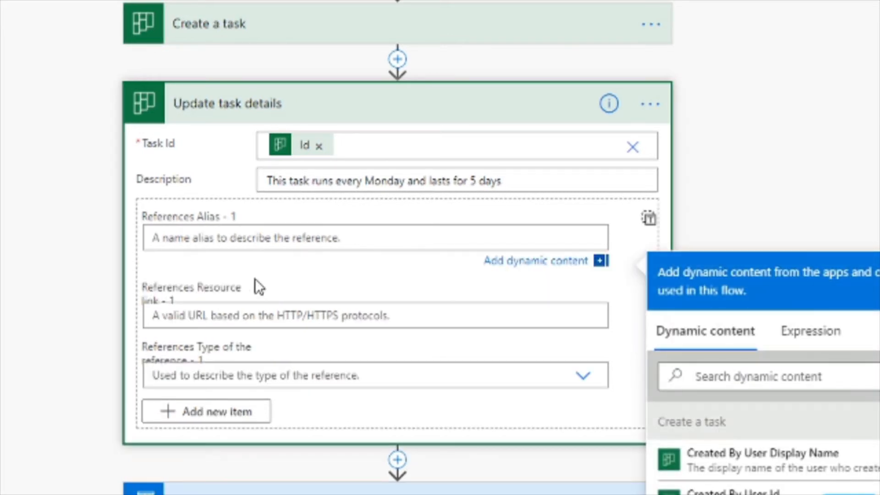
type("Attach")
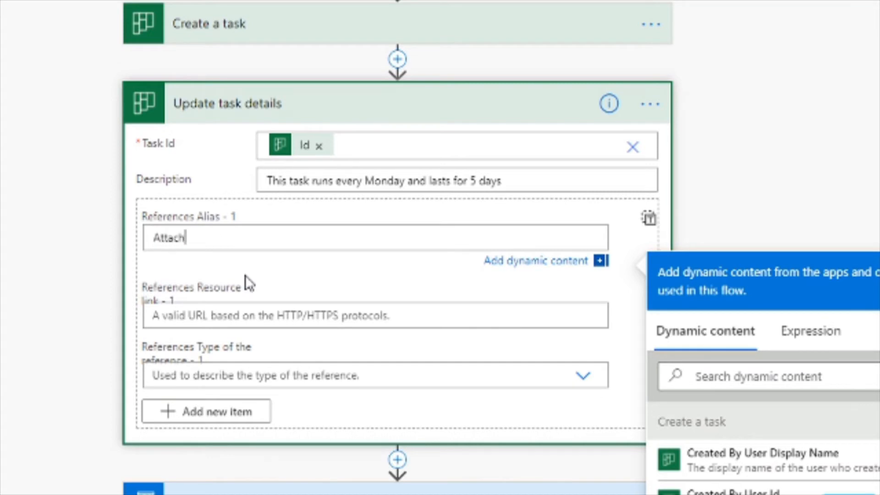
type("ed File")
left_click(196, 315)
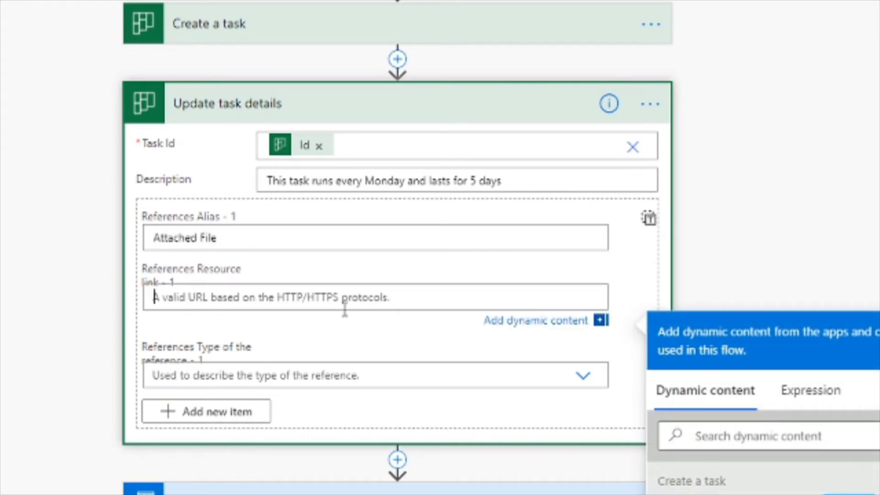
left_click(372, 375)
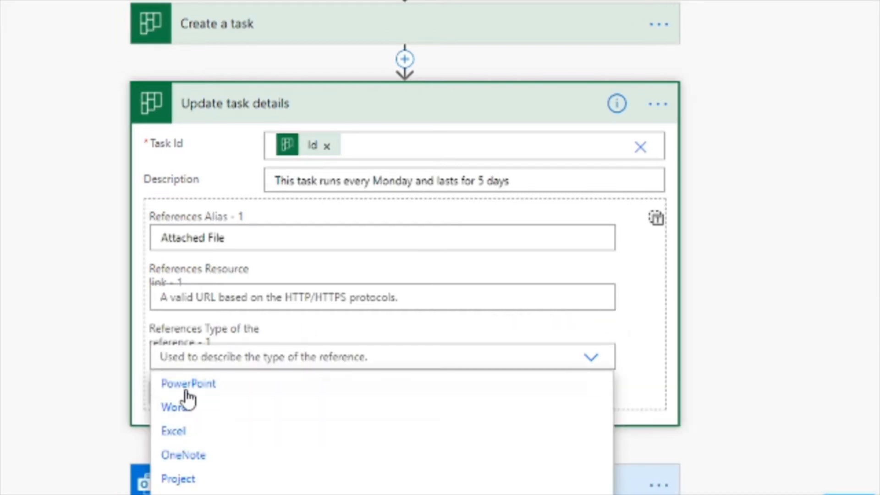
left_click(278, 336)
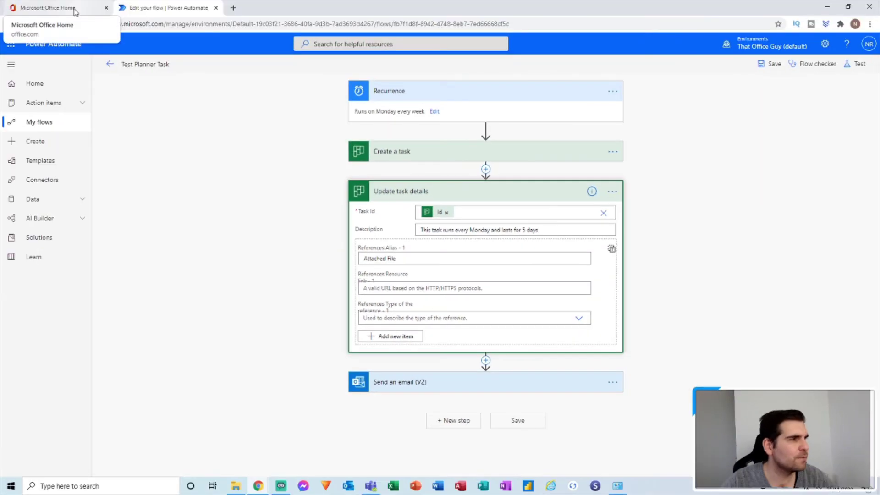
- From the Microsoft 365 home page, open SharePoint in a new tab
left_click(48, 22)
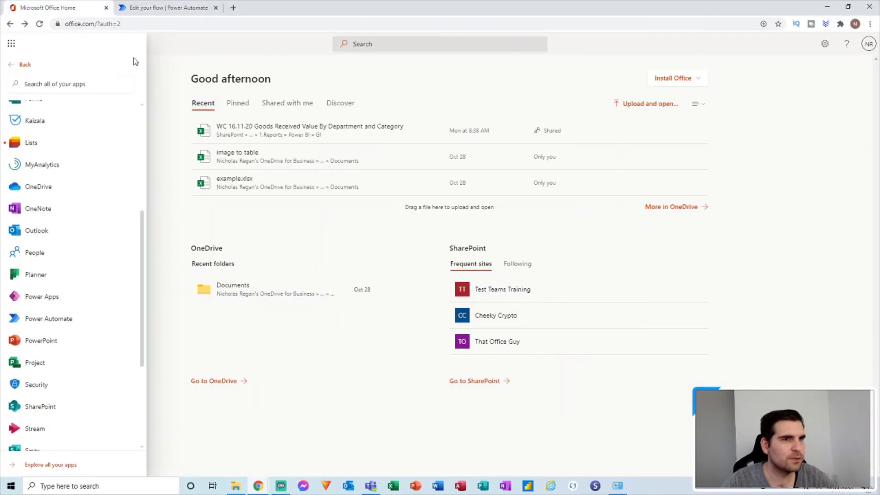
left_click(176, 57)
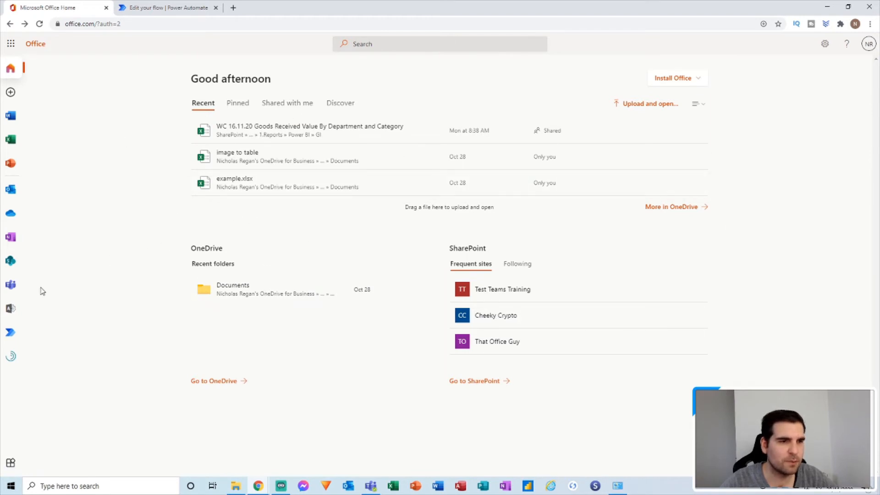
left_click(11, 262)
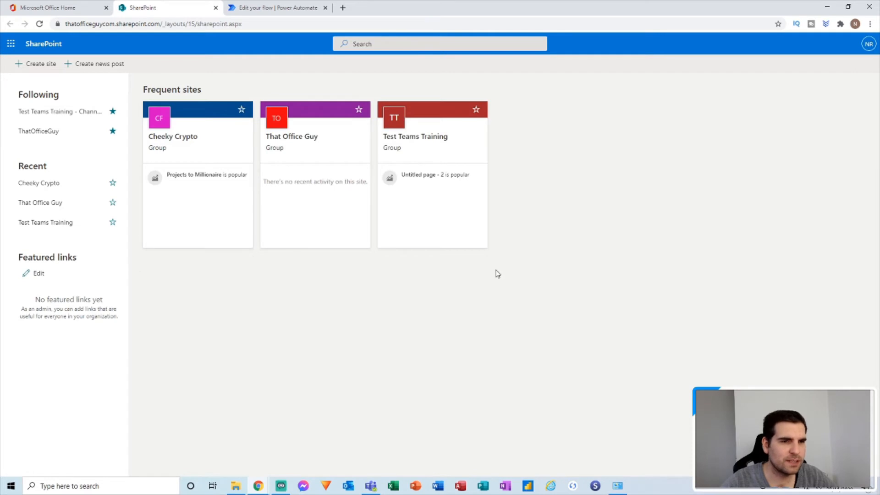
- Open the That Office Guy site's Documents library
left_click(303, 136)
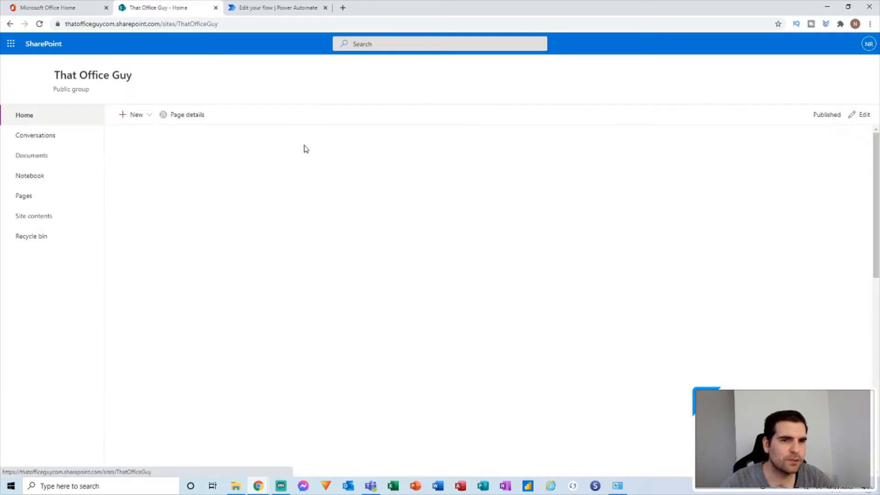
left_click(32, 155)
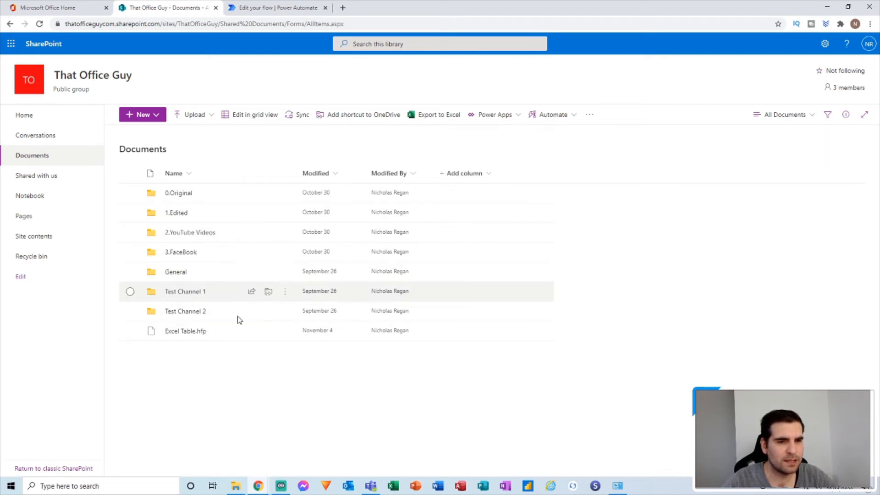
- In General > Old Docs, copy a sharing link to Asset Analysis.xlsx
left_click(176, 272)
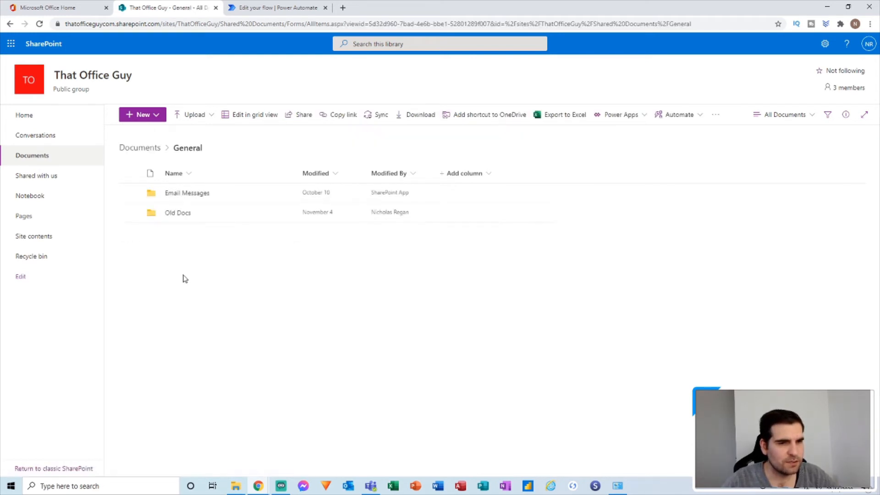
left_click(177, 212)
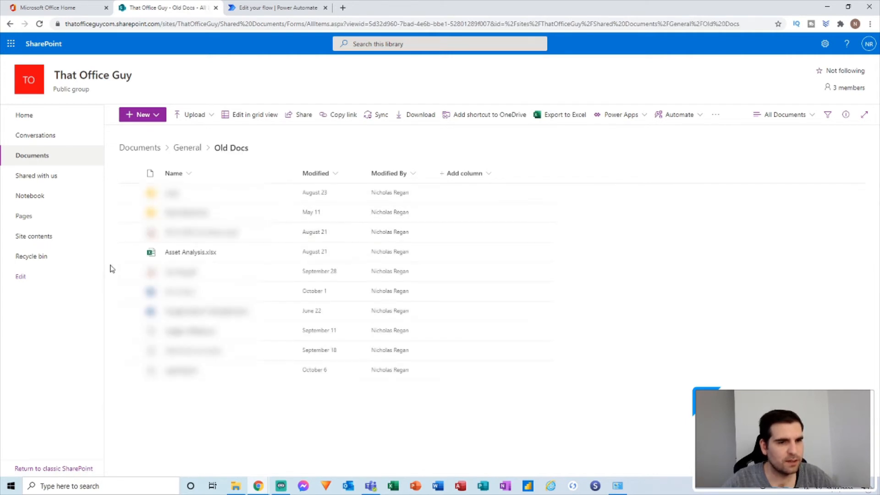
mouse_move(190, 252)
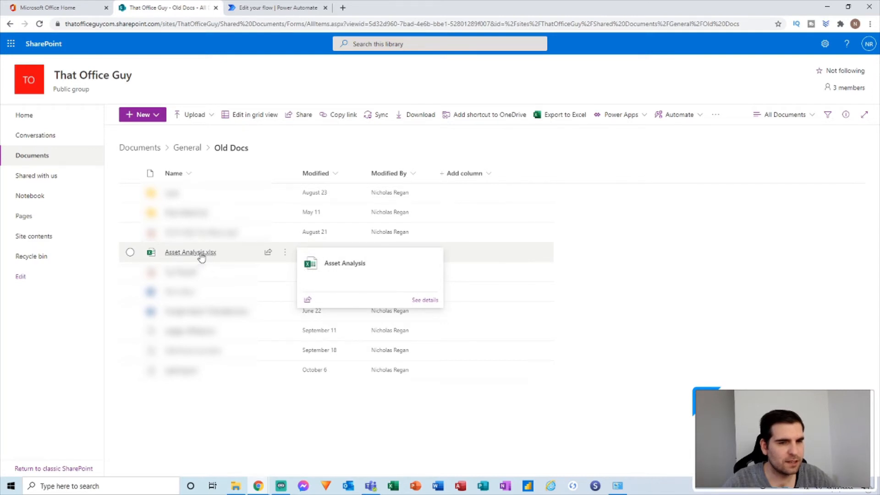
left_click(286, 255)
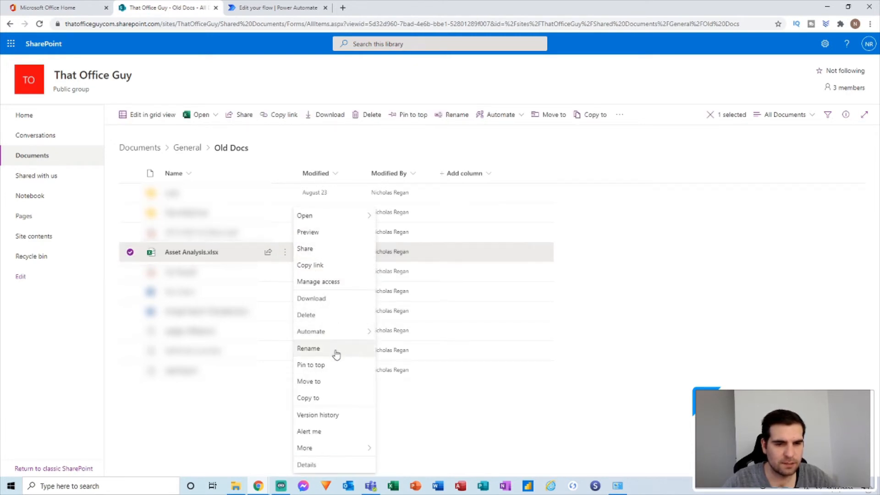
left_click(307, 249)
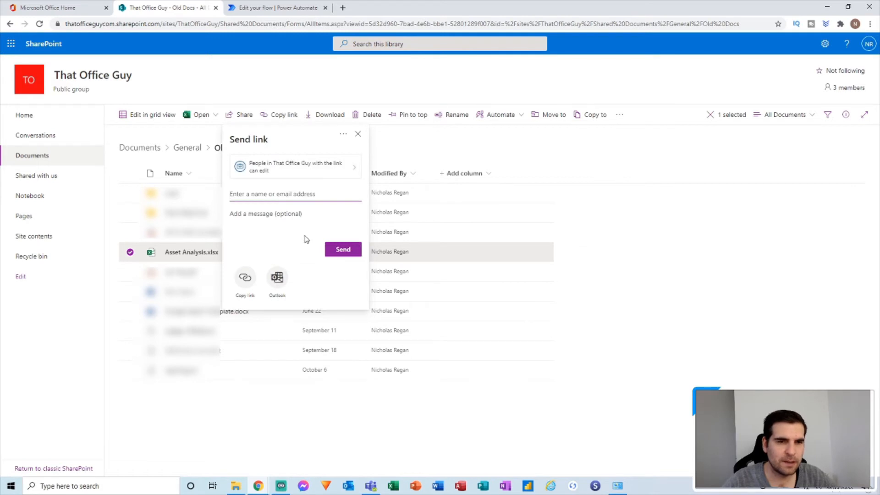
left_click(246, 282)
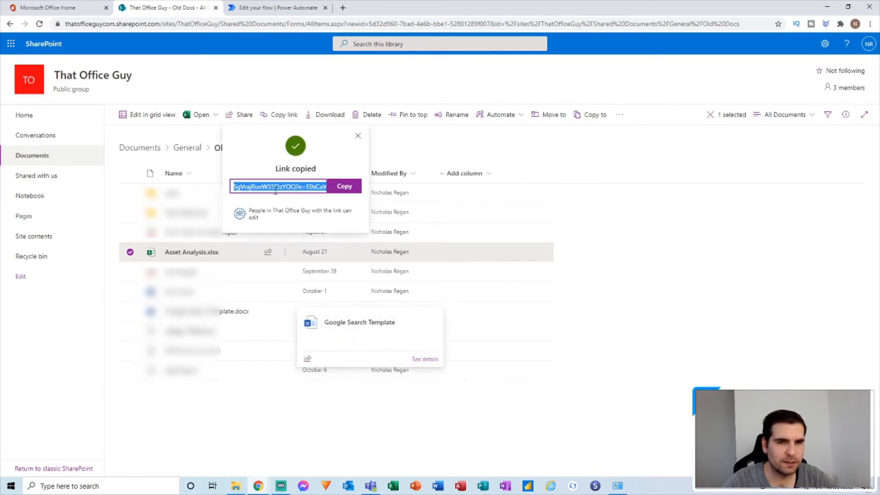
left_click(358, 136)
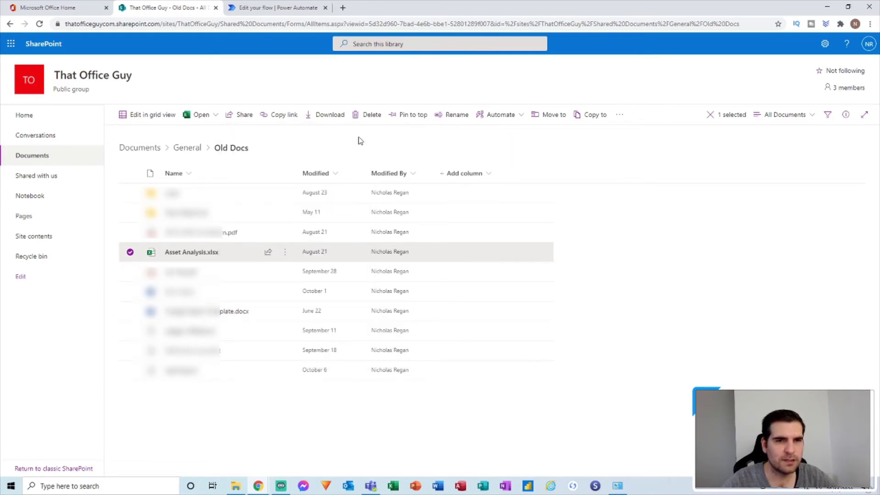
- Paste the SharePoint link as the References Resource link and set its type to Excel
left_click(274, 8)
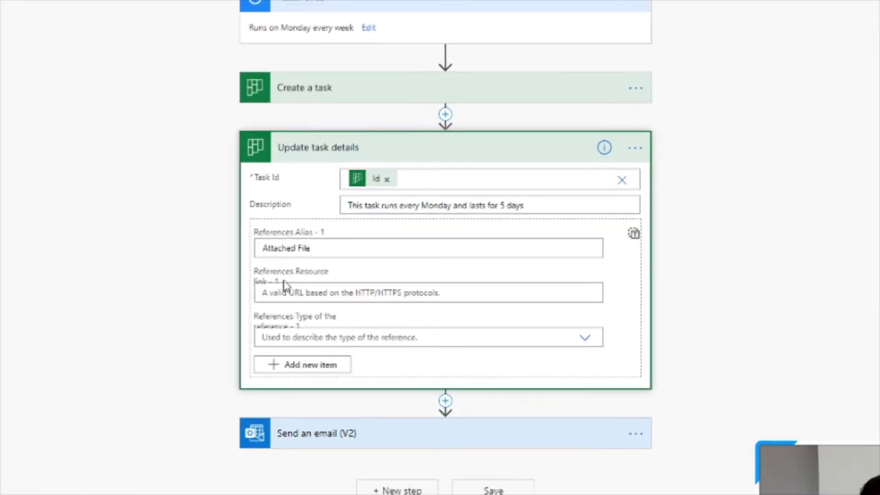
left_click(377, 288)
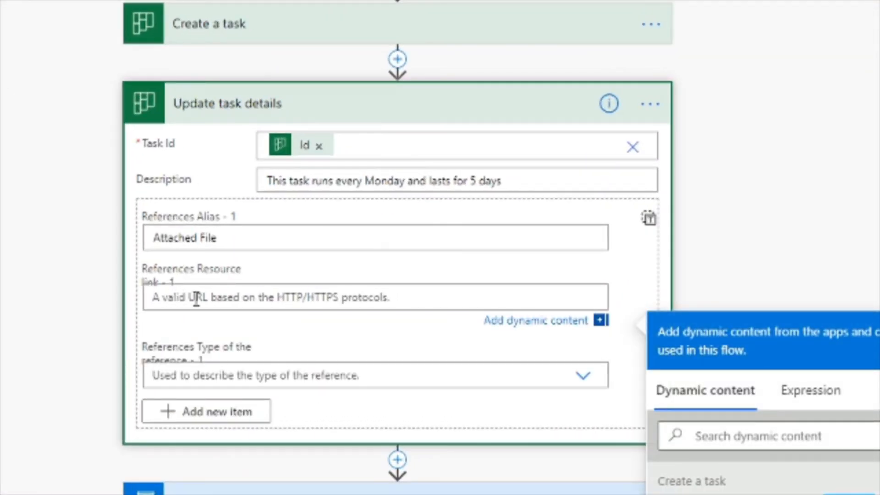
right_click(195, 299)
left_click(237, 440)
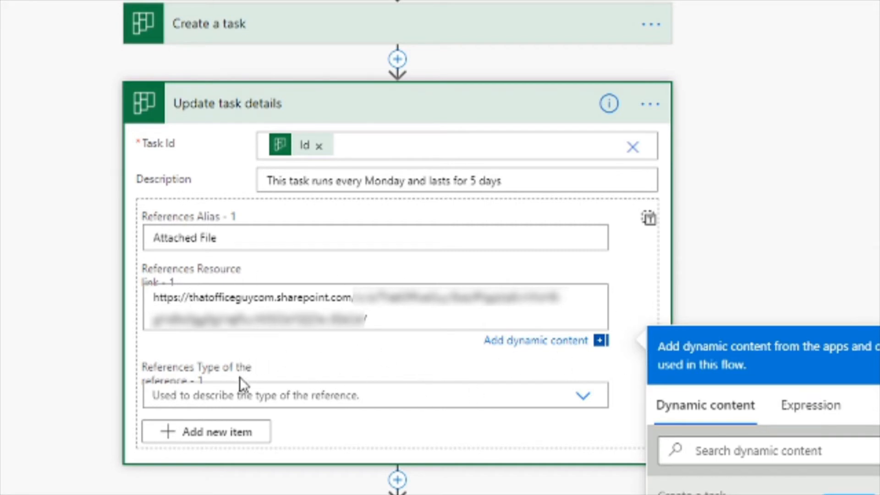
left_click(402, 396)
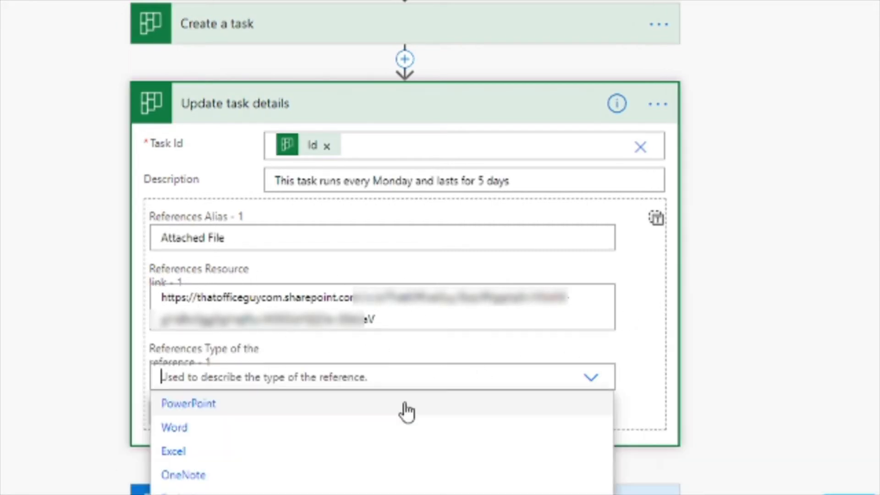
left_click(174, 452)
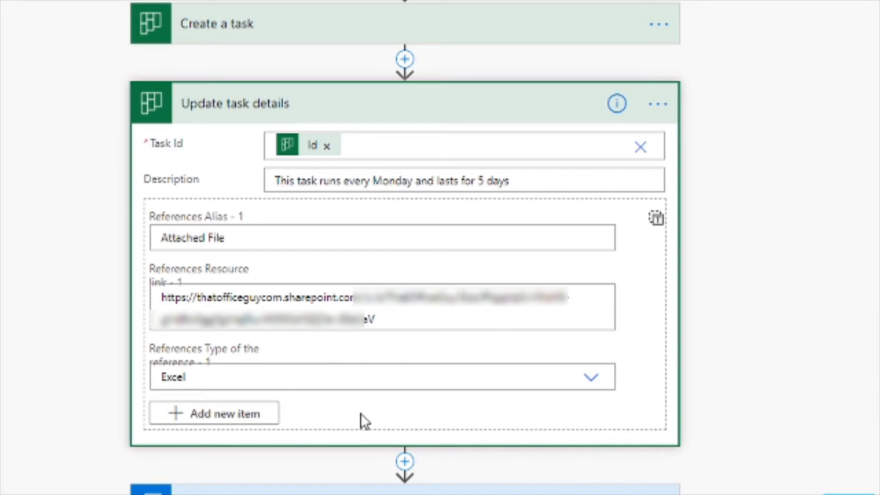
- Delete the Send an email (V2) step from the flow
left_click(342, 108)
left_click(310, 182)
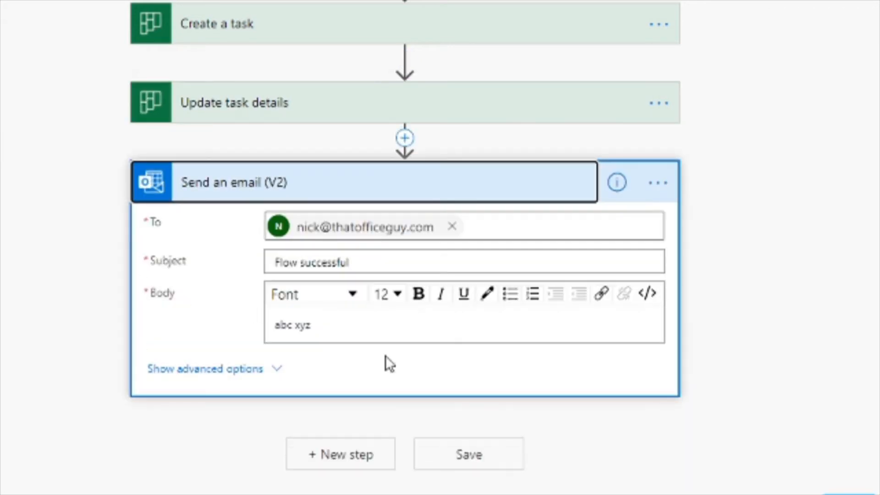
left_click(417, 183)
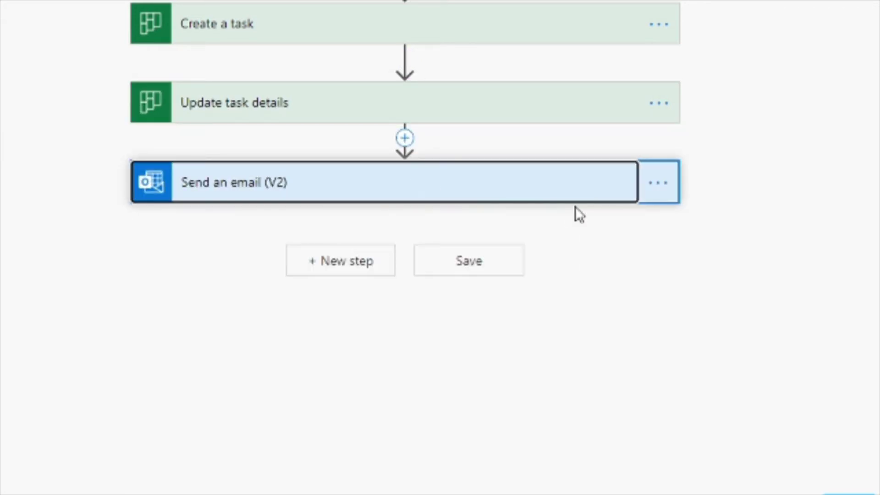
left_click(659, 182)
left_click(736, 409)
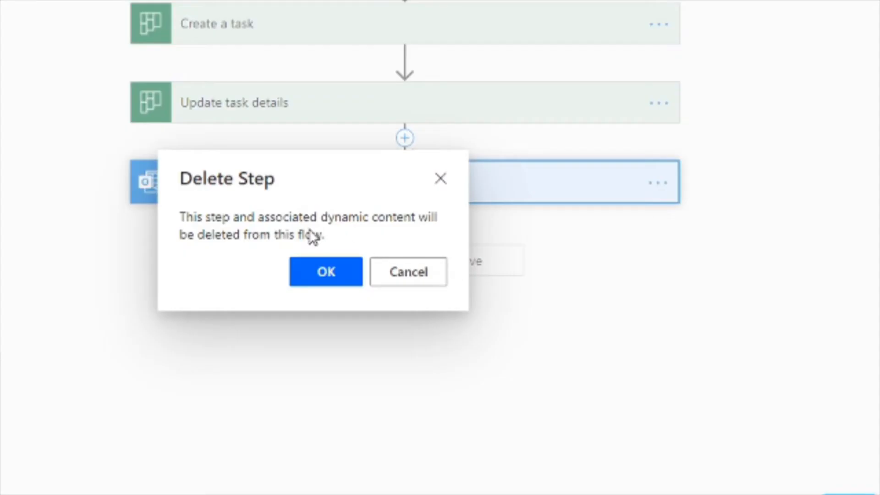
left_click(327, 272)
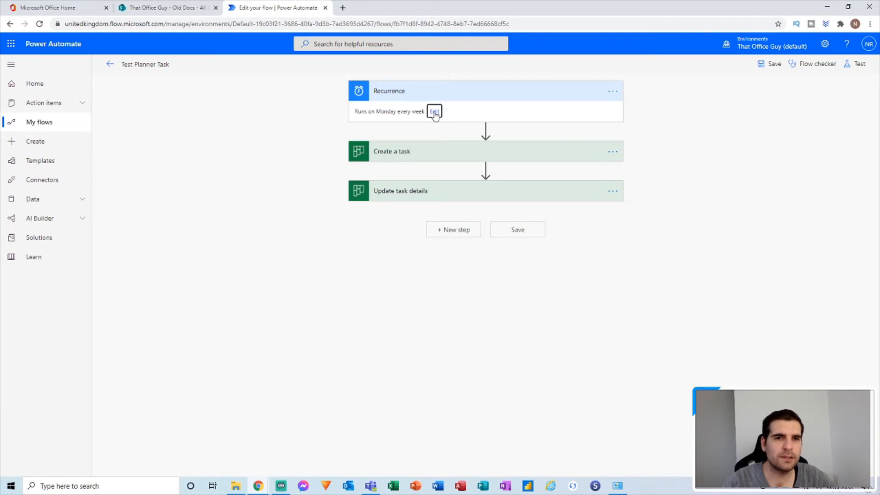
- In the Recurrence trigger, remove Monday from the weekday run list
left_click(435, 112)
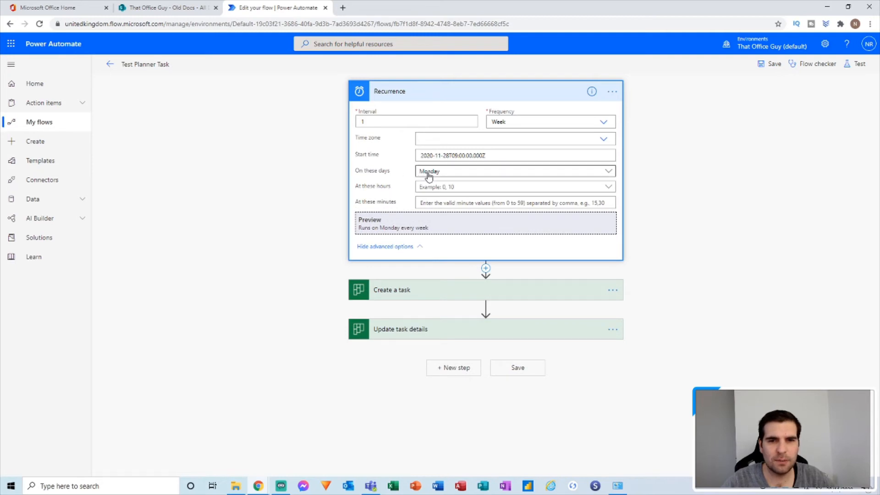
left_click(429, 172)
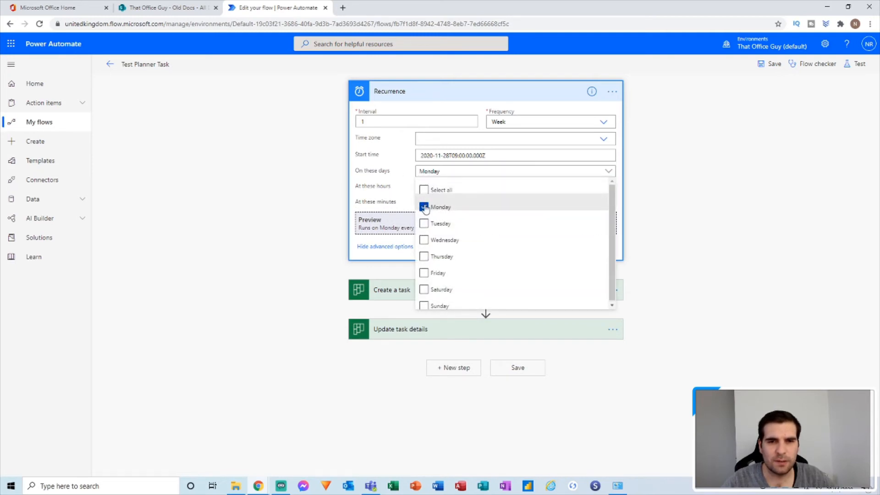
left_click(424, 206)
left_click(409, 172)
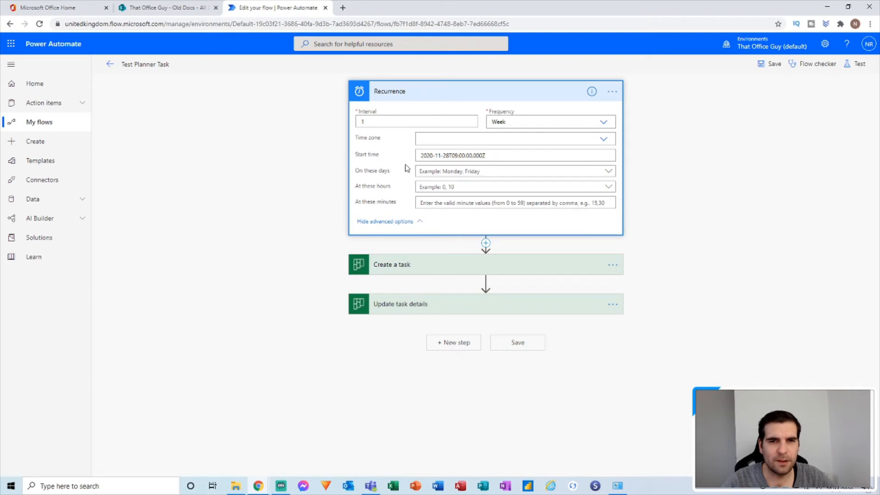
- Set the frequency to Minute, save the flow and return to its details page
left_click(523, 122)
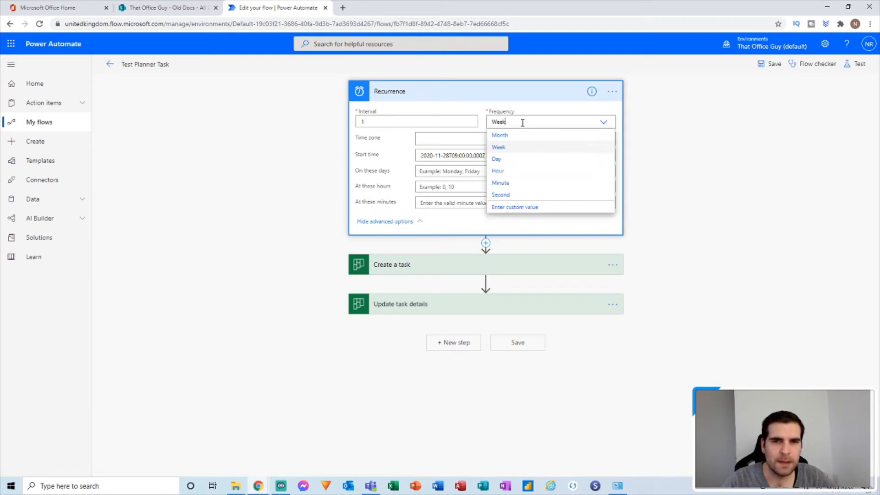
left_click(507, 184)
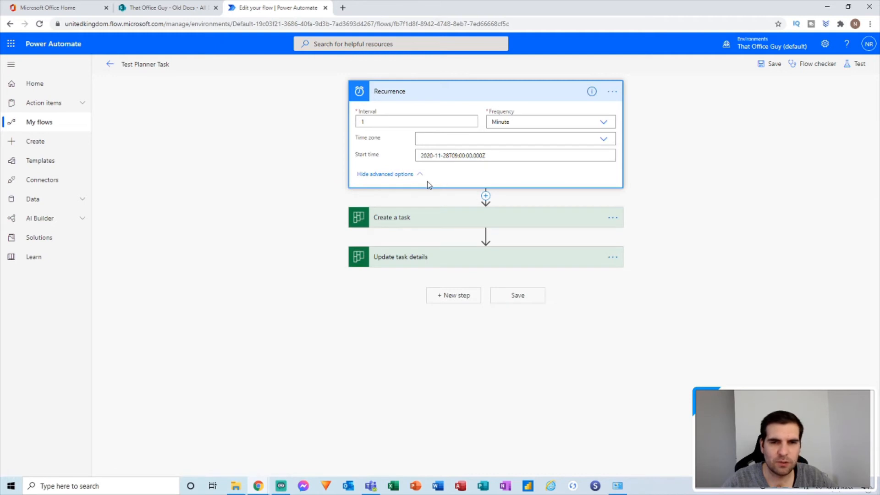
left_click(774, 64)
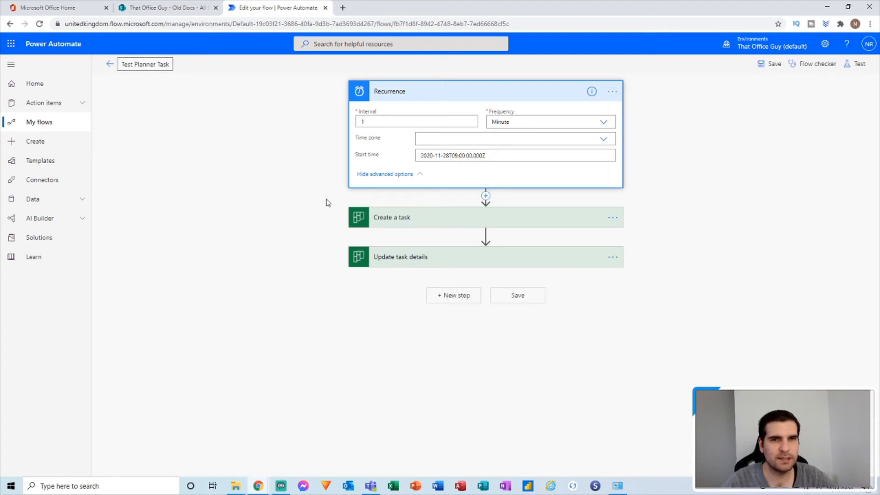
left_click(110, 64)
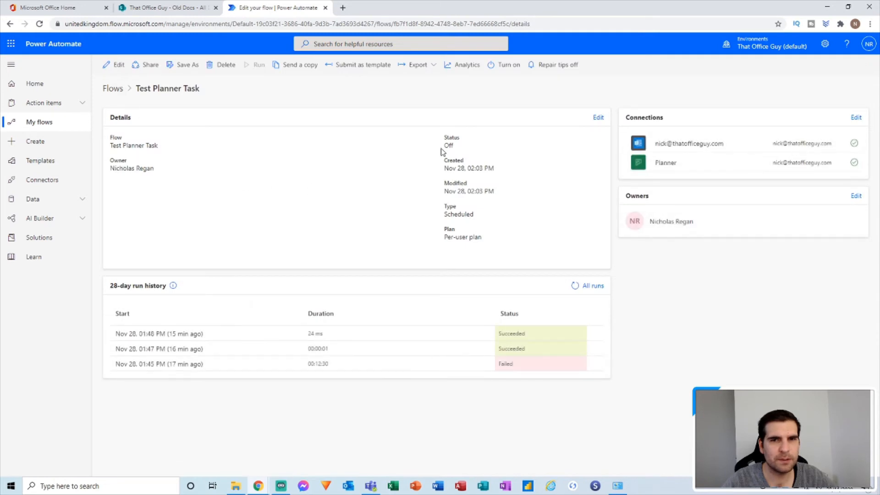
- Turn the flow on, refresh the run history for the new run, then switch to Teams
left_click(509, 65)
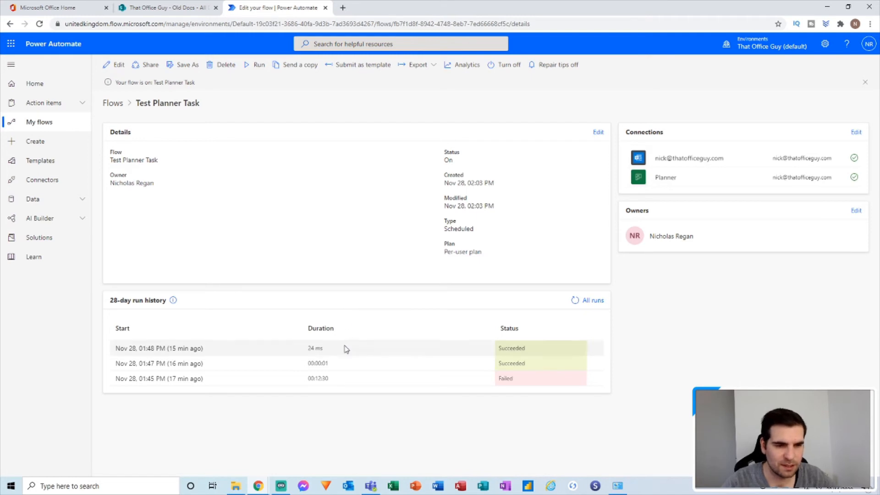
left_click(575, 300)
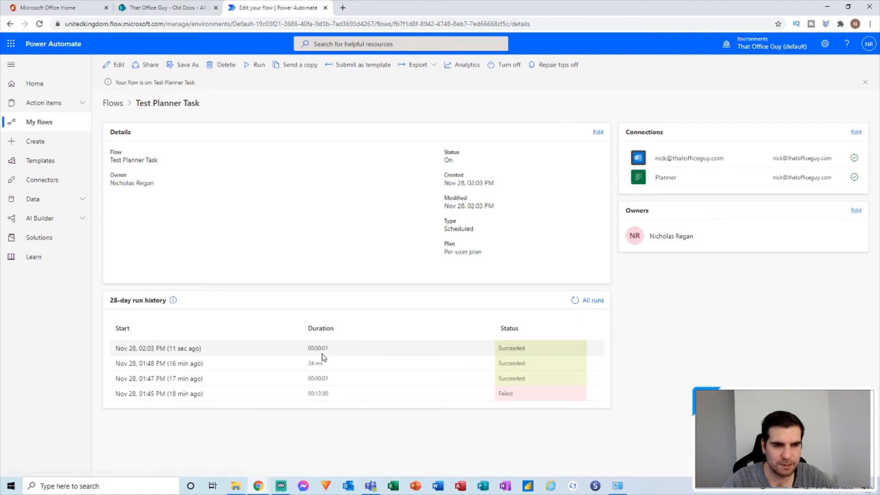
left_click(370, 486)
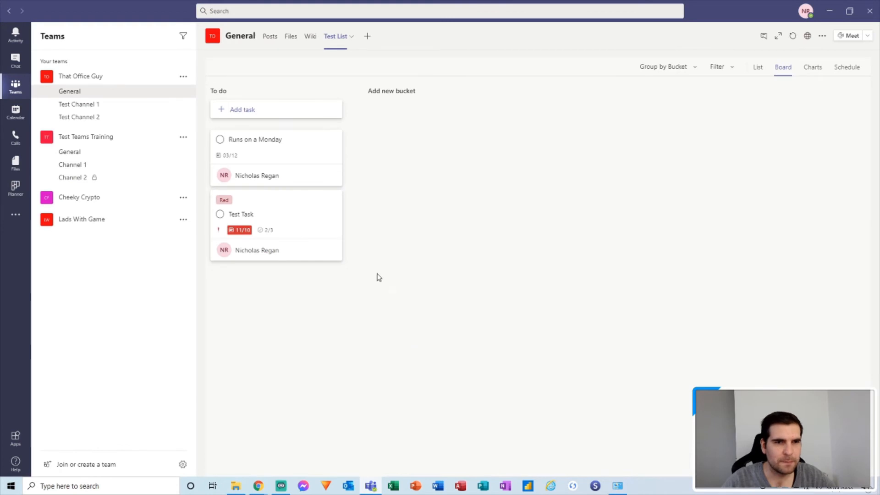
left_click(302, 149)
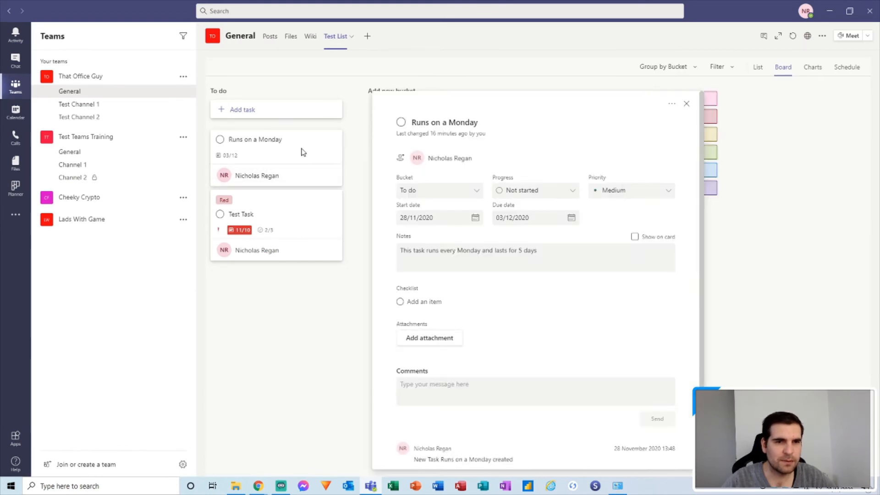
left_click(686, 104)
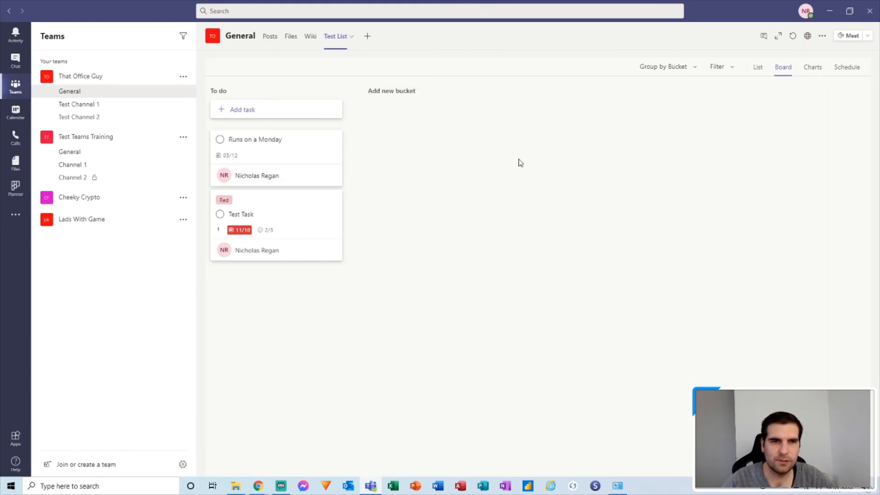
left_click(258, 487)
- Inspect the 02:03 PM run's Update task details and Create a task inputs, then go to Teams
left_click(131, 348)
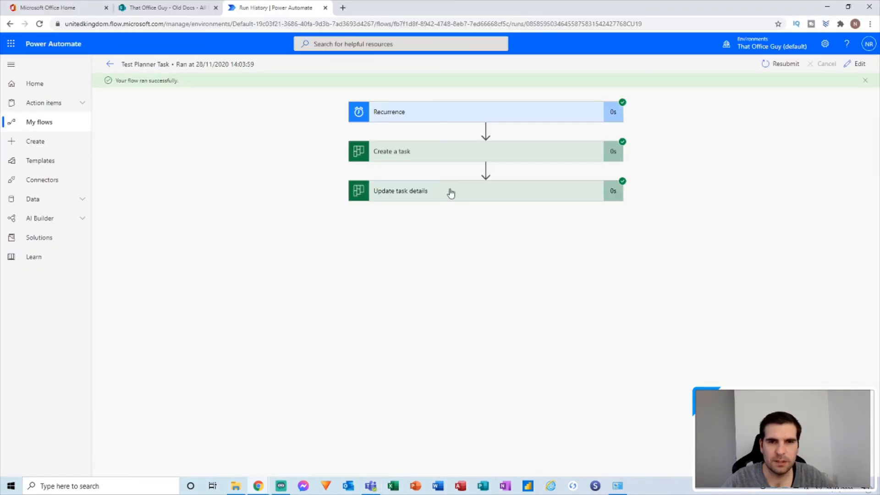
left_click(447, 192)
scroll(384, 395, "down", 1)
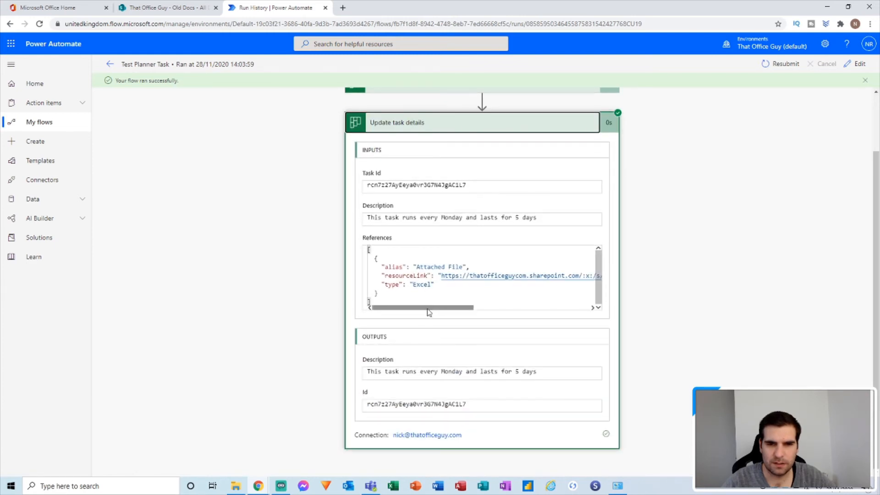
scroll(385, 237, "up", 3)
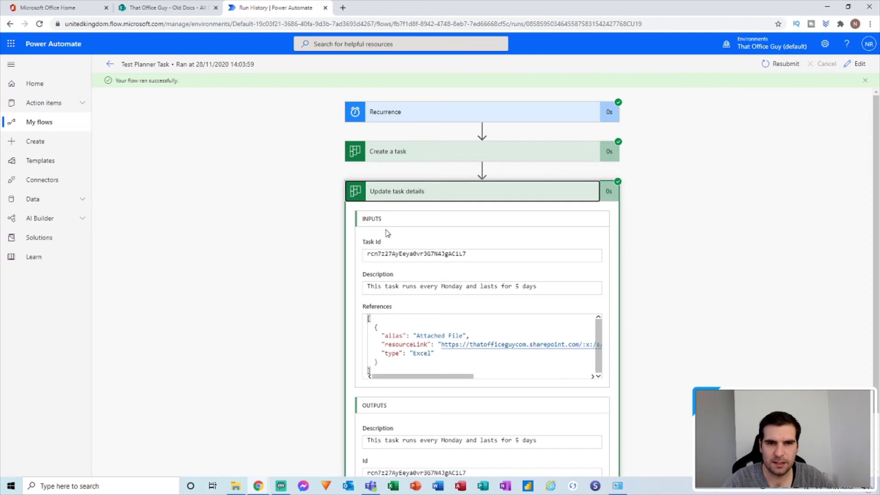
left_click(416, 161)
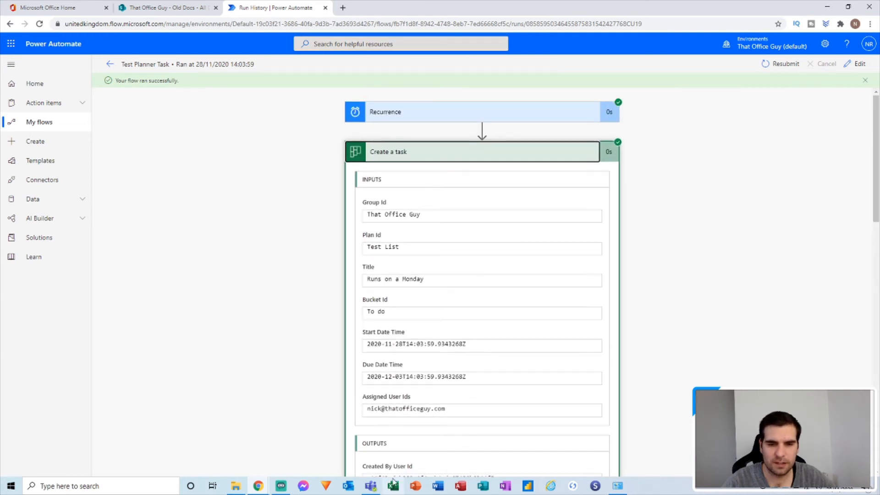
left_click(371, 487)
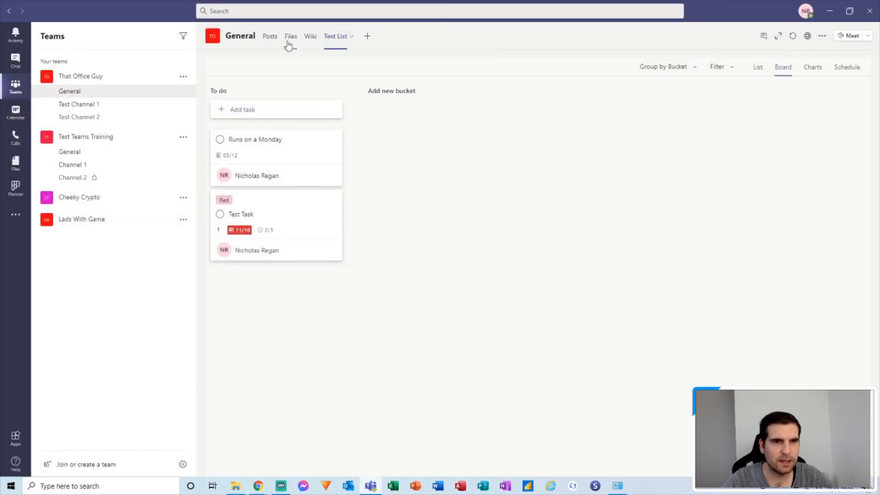
- Reload the Test List plan, view the new task and open its Attached File Excel link
left_click(270, 35)
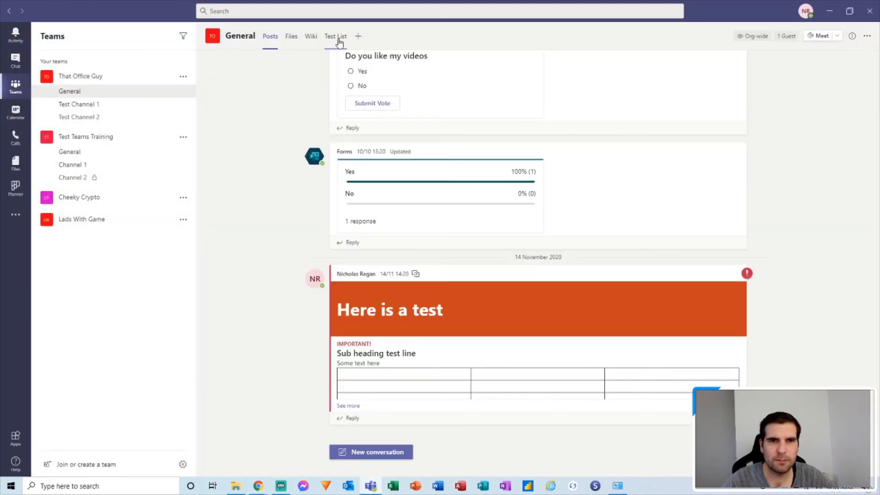
left_click(335, 37)
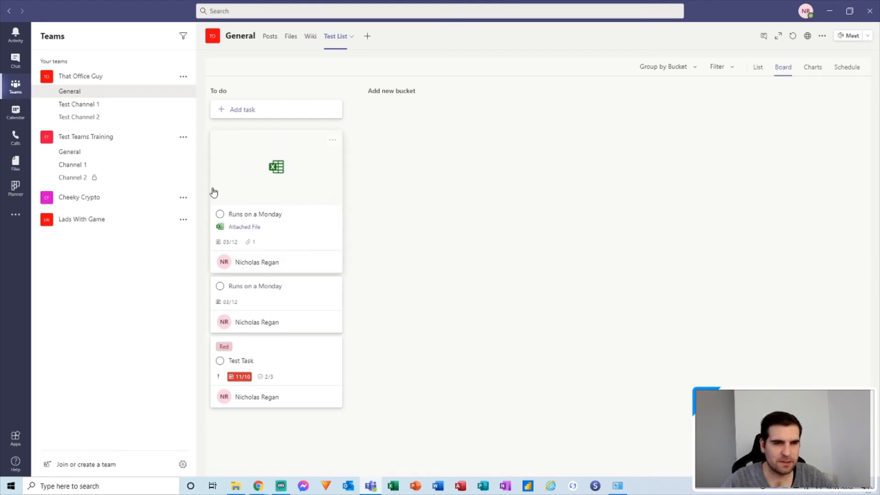
left_click(307, 226)
scroll(541, 328, "down", 2)
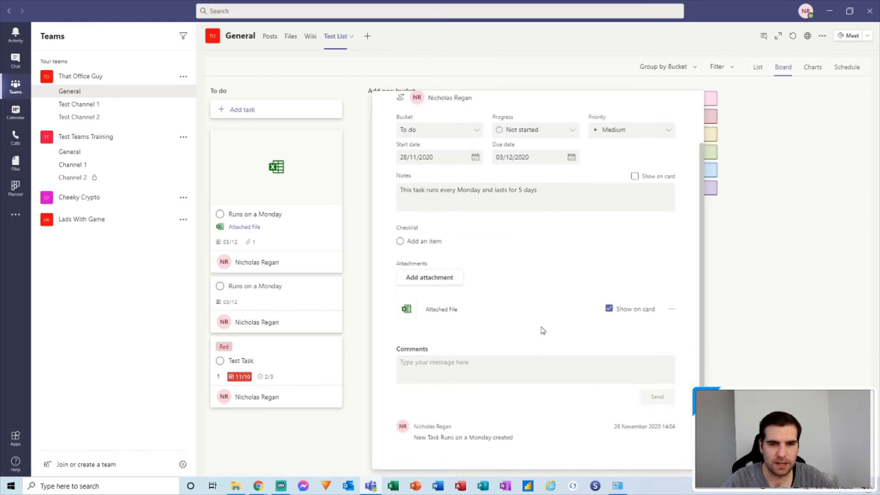
scroll(536, 323, "up", 2)
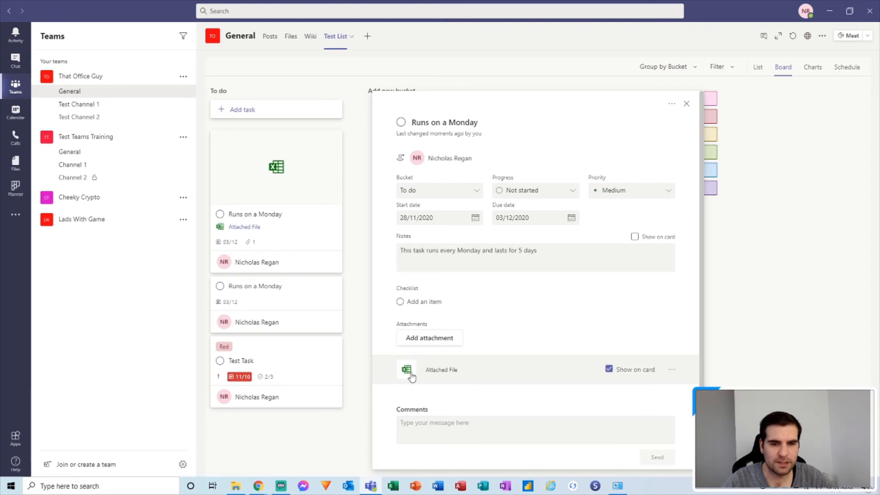
left_click(442, 370)
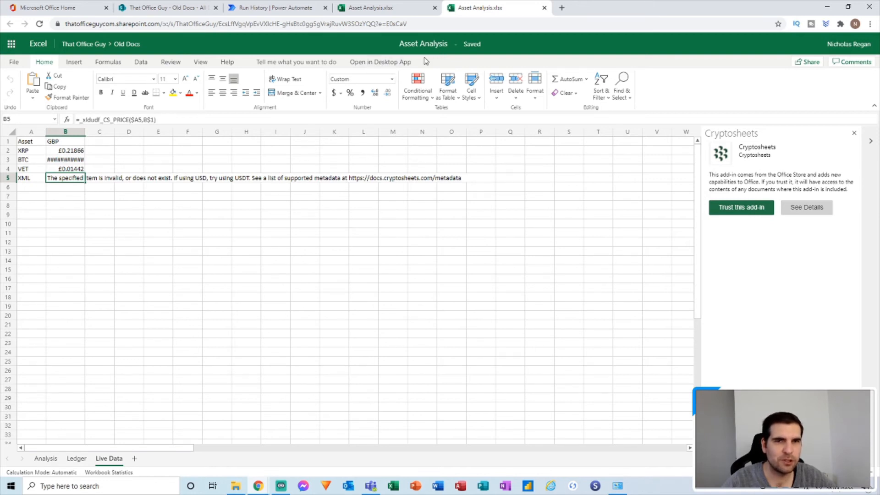
- Close both Asset Analysis.xlsx tabs and turn the Test Planner Task flow off
left_click(542, 8)
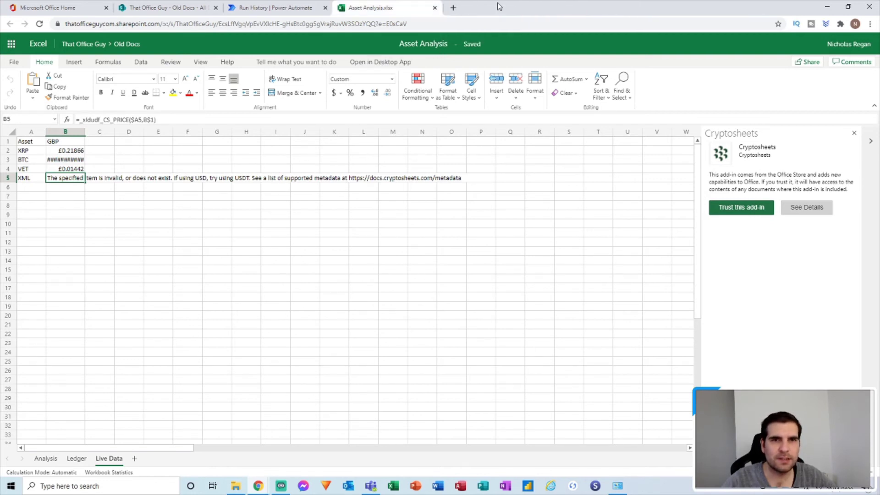
left_click(435, 7)
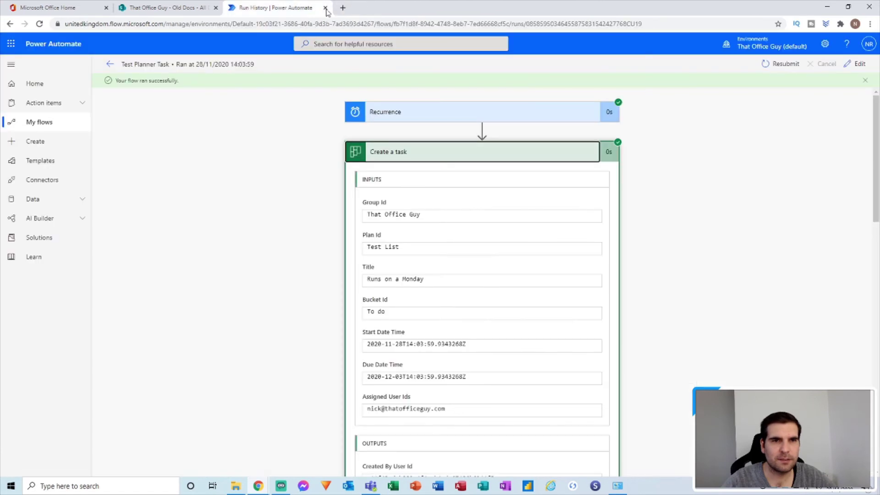
left_click(110, 64)
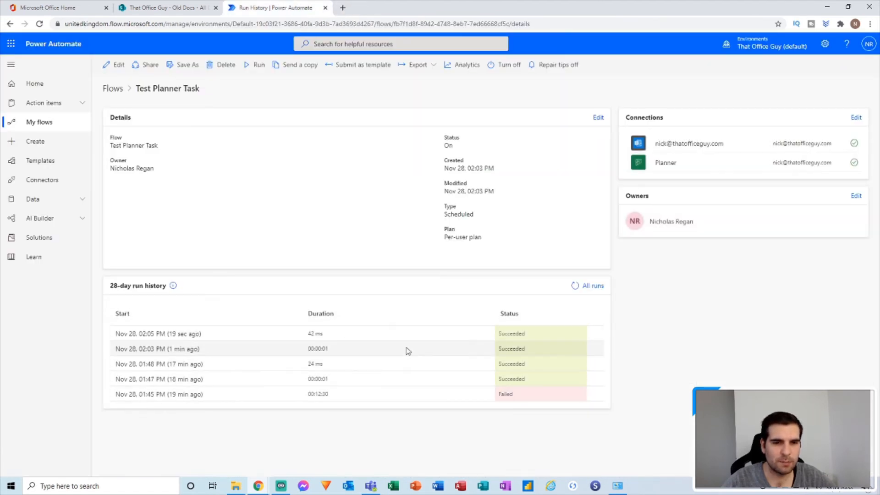
left_click(501, 68)
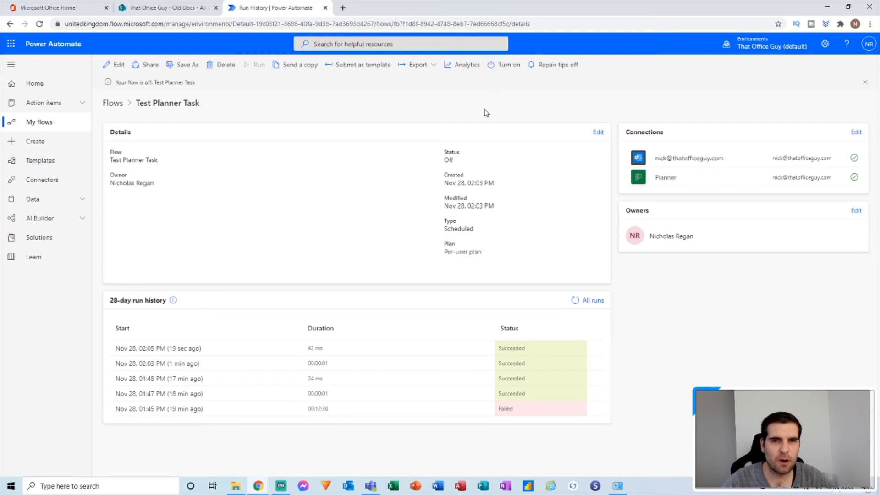
- Switch to Teams and close the task details to show the To do board
left_click(370, 487)
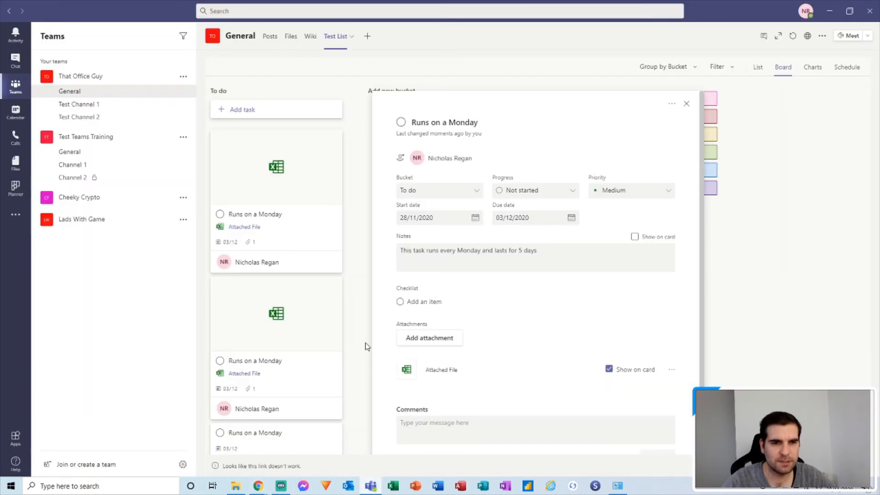
left_click(686, 104)
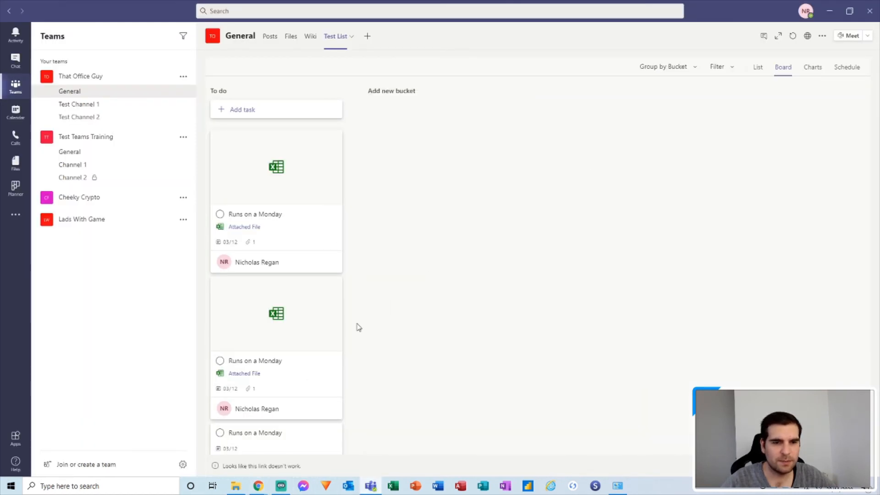
scroll(317, 255, "down", 2)
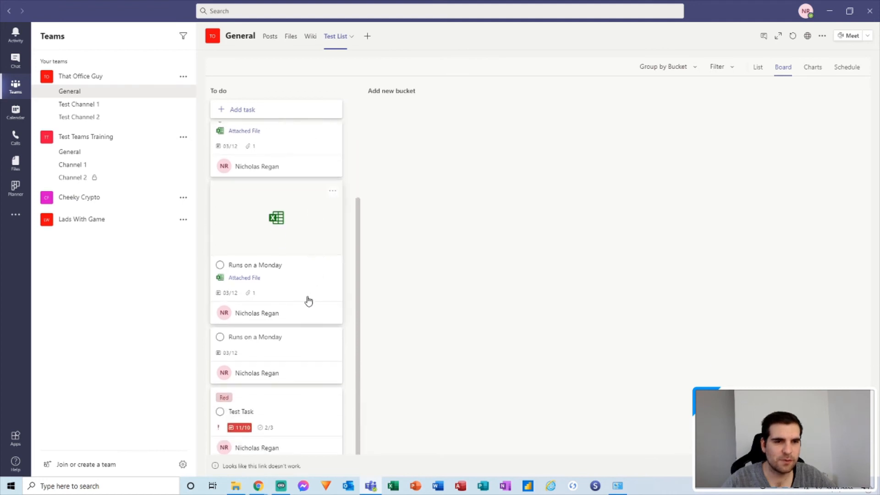
scroll(303, 296, "up", 2)
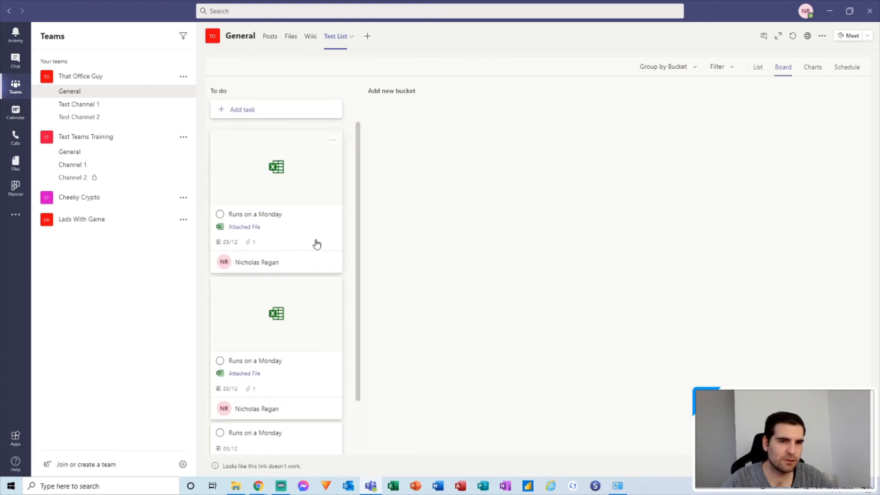
scroll(356, 329, "down", 3)
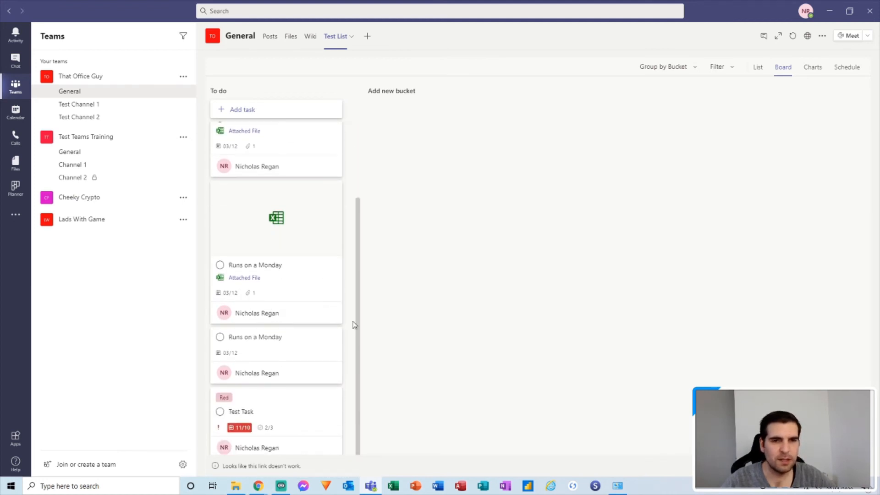
scroll(351, 336, "up", 3)
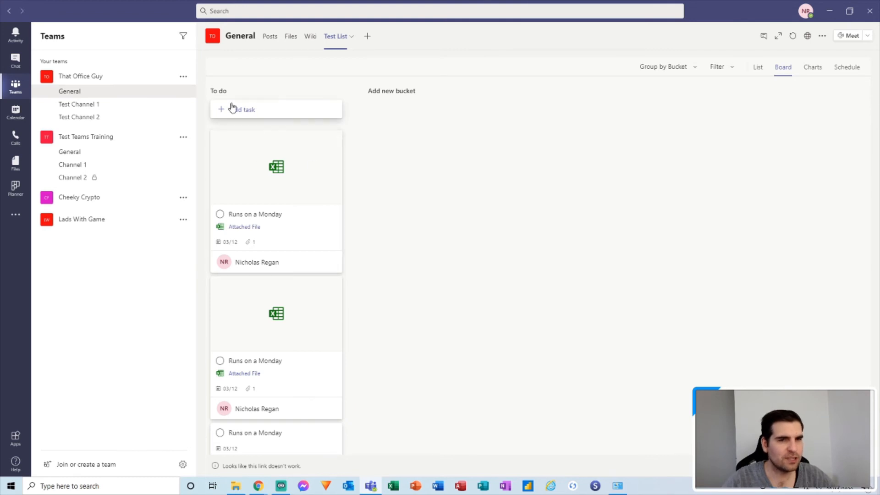
mouse_move(276, 200)
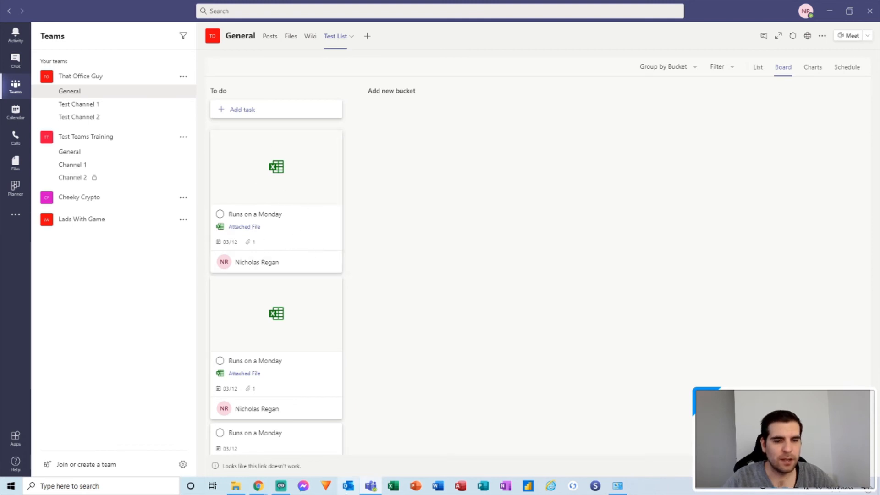
- Edit the flow and select the Excel file reference link in Update task details
left_click(364, 487)
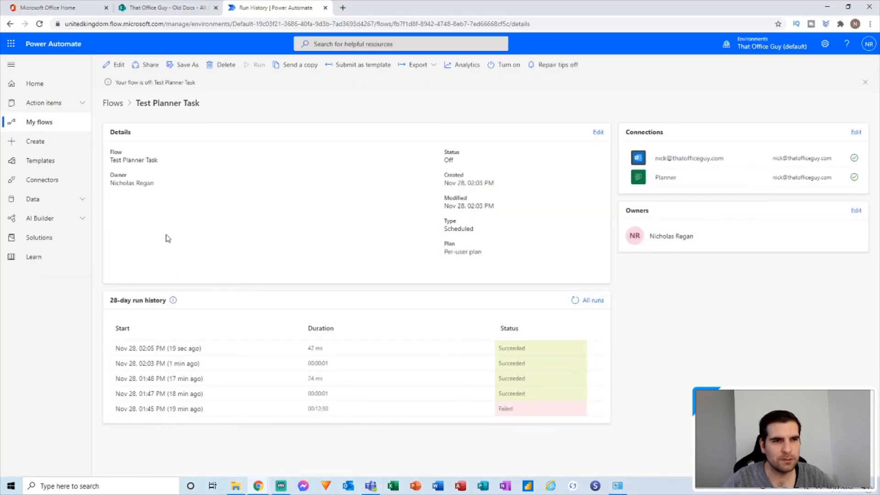
left_click(115, 65)
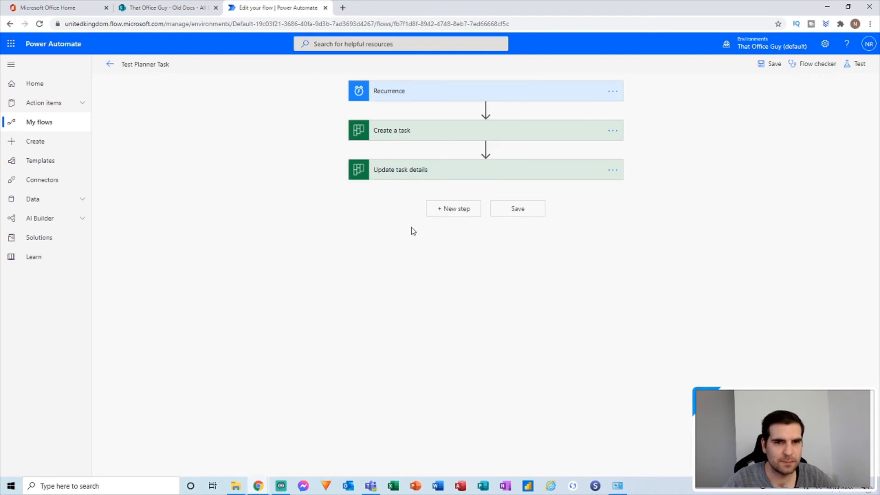
left_click(437, 172)
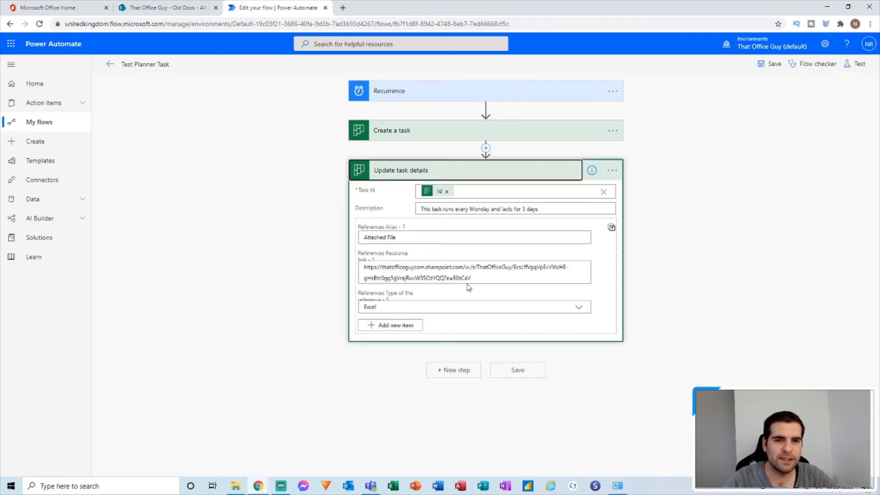
triple_click(470, 277)
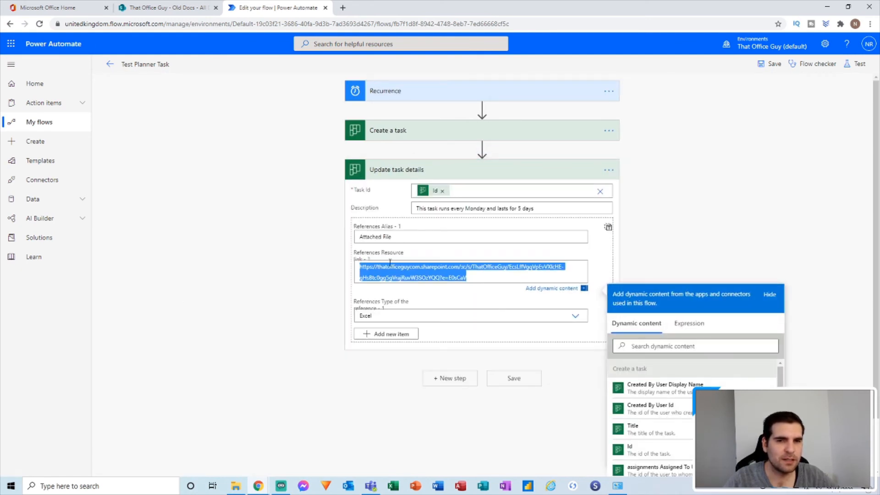
- Insert a SharePoint Get files (properties only) action after Create a task
left_click(481, 148)
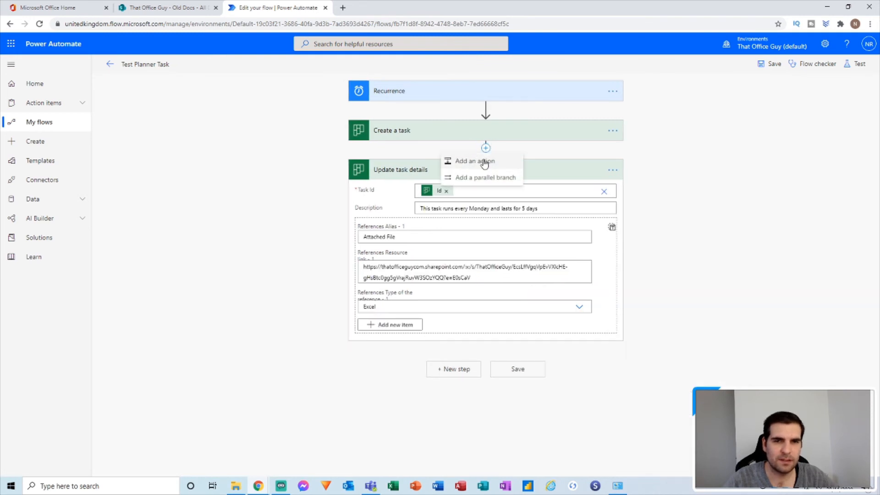
left_click(466, 163)
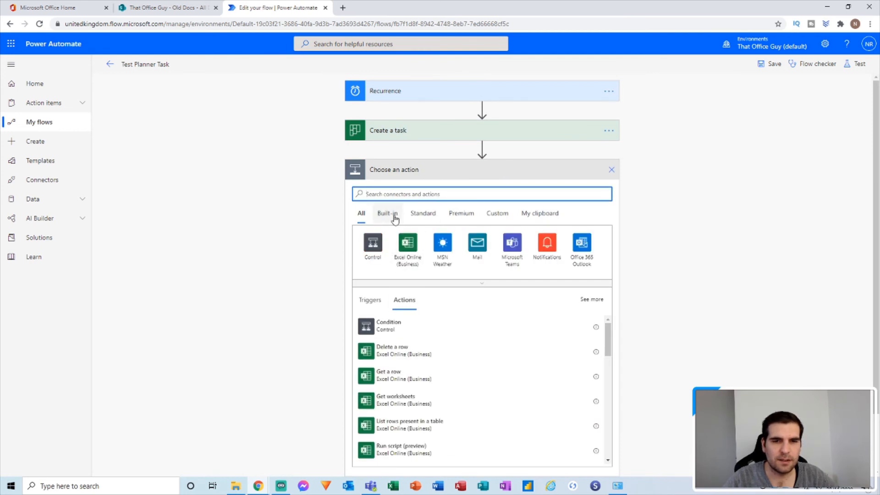
left_click(387, 193)
type("sharepoint")
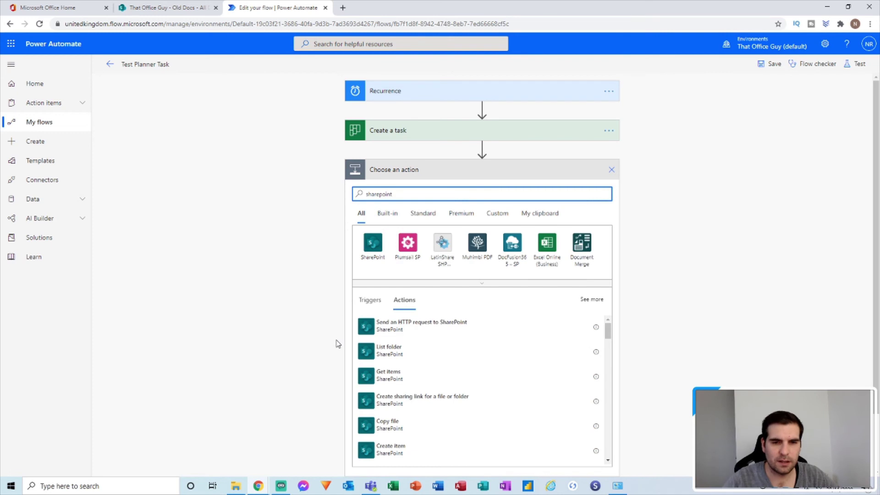
scroll(343, 356, "down", 1)
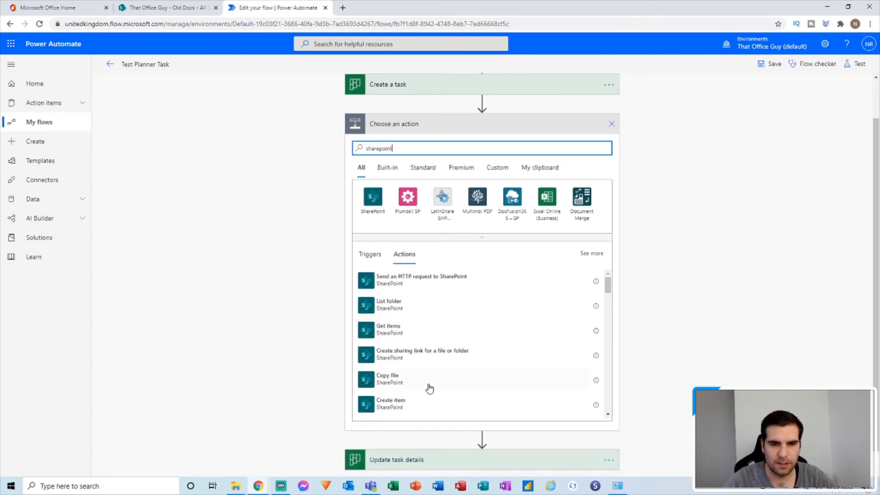
scroll(429, 389, "down", 1)
scroll(430, 388, "down", 2)
scroll(441, 381, "down", 2)
scroll(446, 377, "down", 2)
scroll(447, 375, "down", 2)
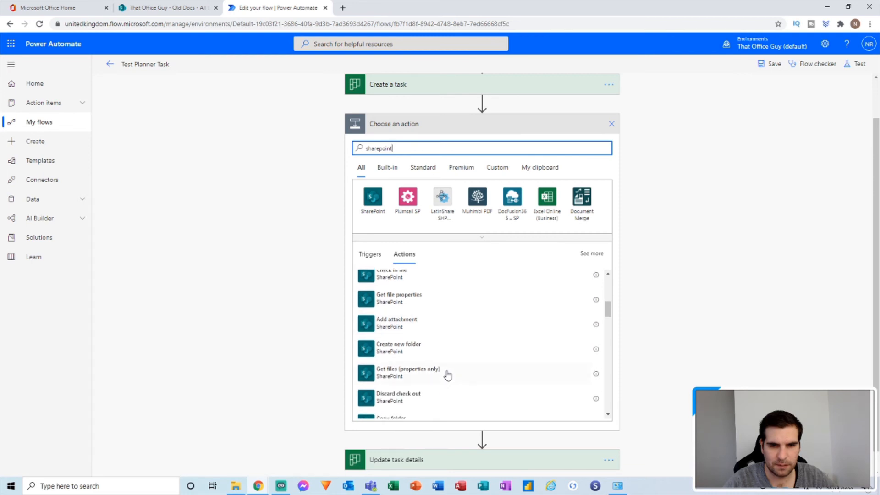
scroll(448, 374, "down", 2)
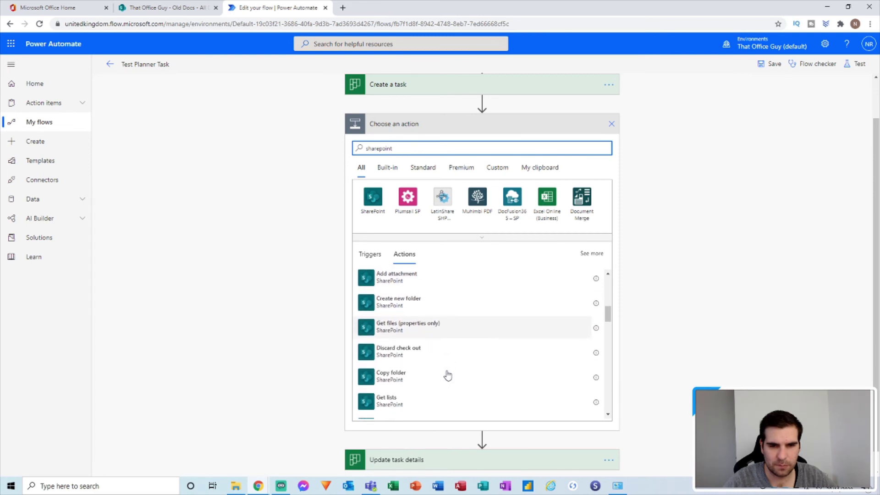
left_click(387, 329)
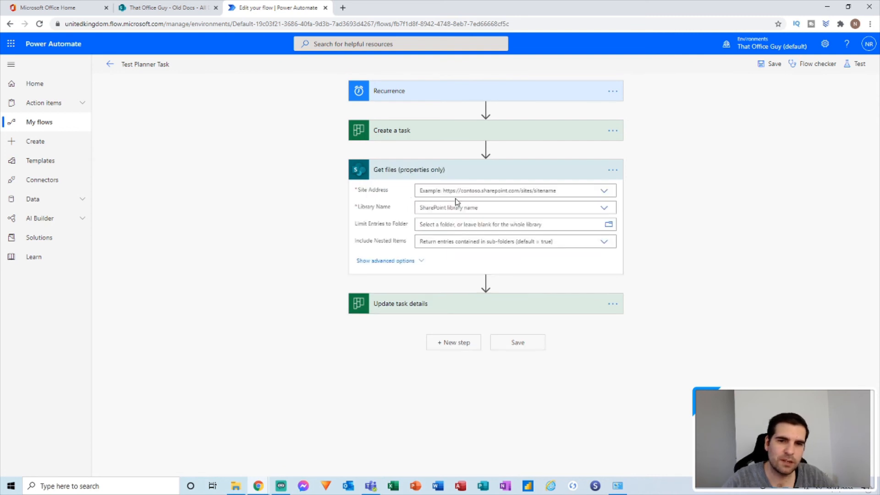
- Target the That Office Guy site's Documents library and show the advanced filter query
left_click(459, 191)
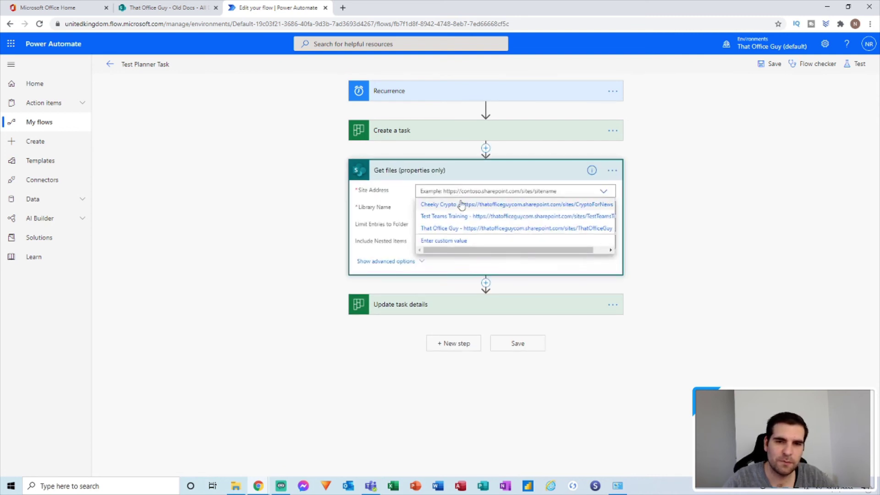
left_click(459, 230)
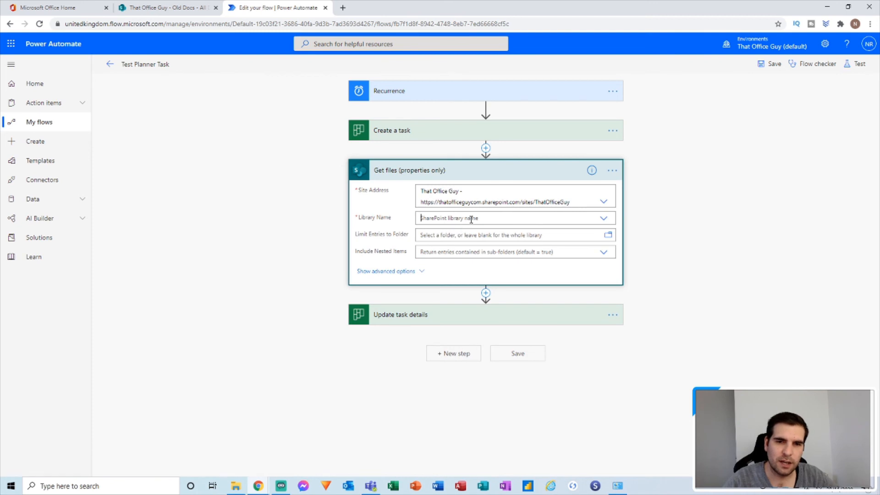
left_click(472, 218)
left_click(454, 236)
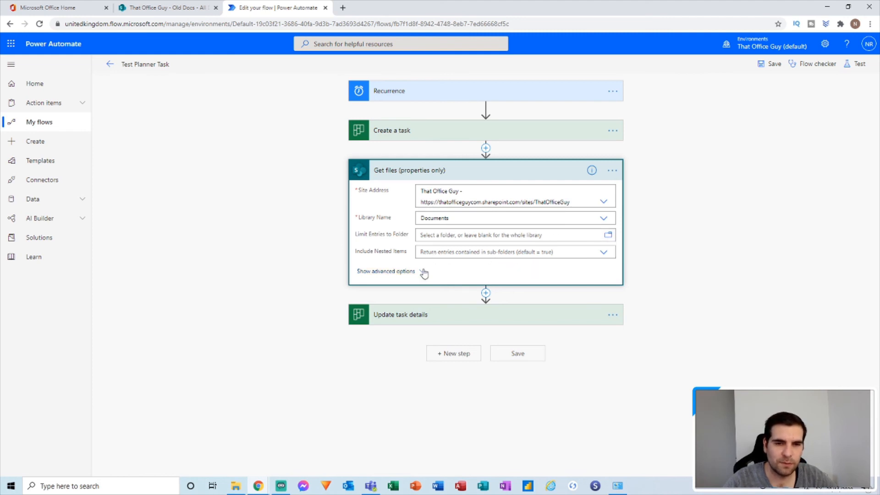
left_click(389, 272)
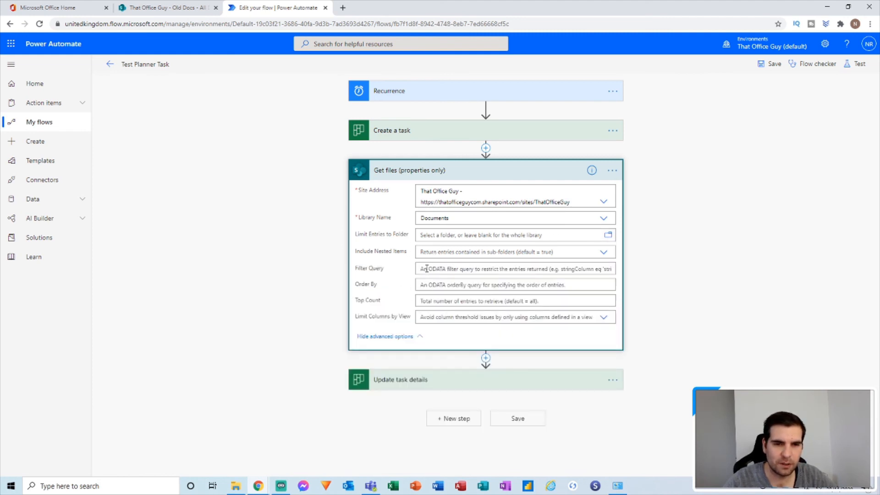
left_click(427, 268)
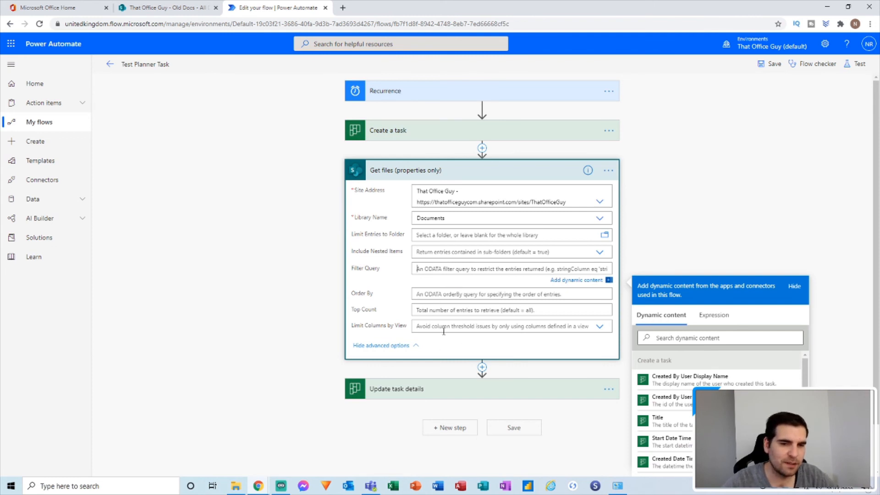
- Collapse Get files and insert a trial Condition action after it
left_click(521, 170)
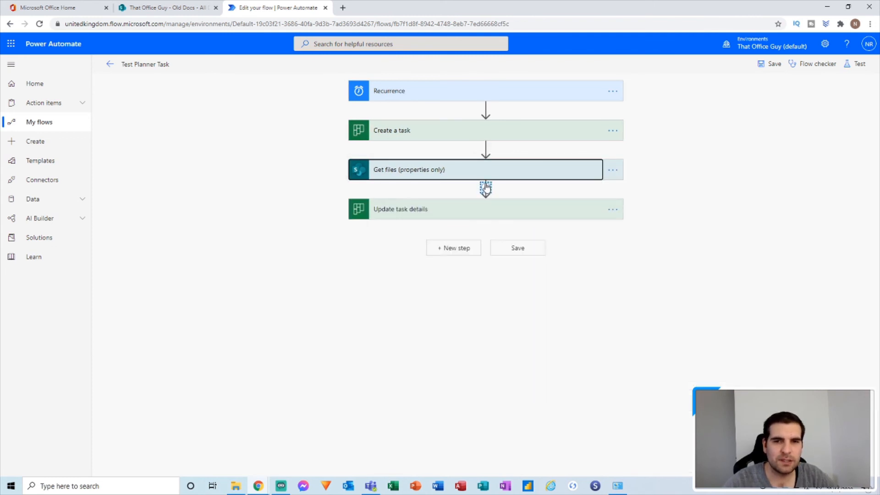
left_click(485, 189)
left_click(474, 203)
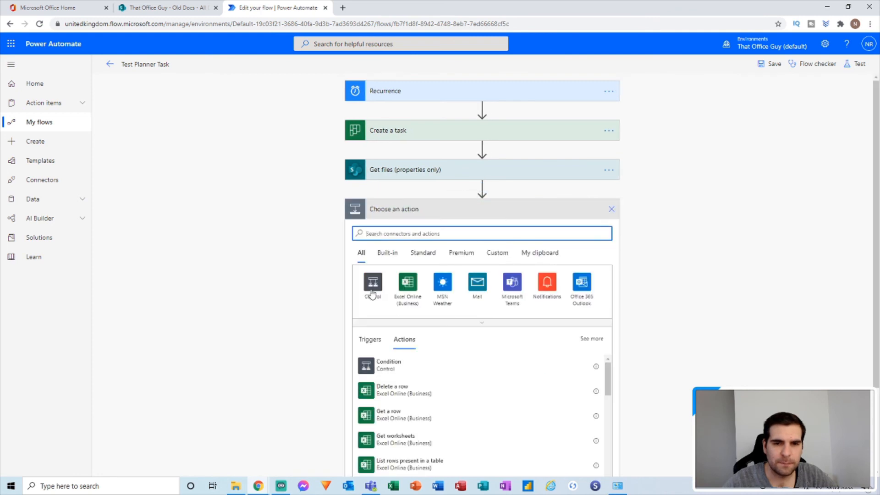
left_click(406, 365)
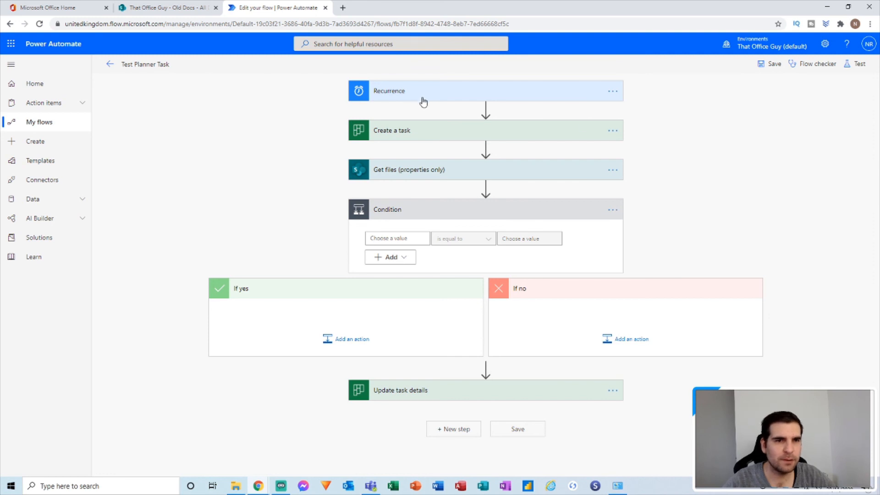
- Delete the Condition and Get files steps, leaving Recurrence, Create a task and Update task details
left_click(614, 213)
left_click(650, 324)
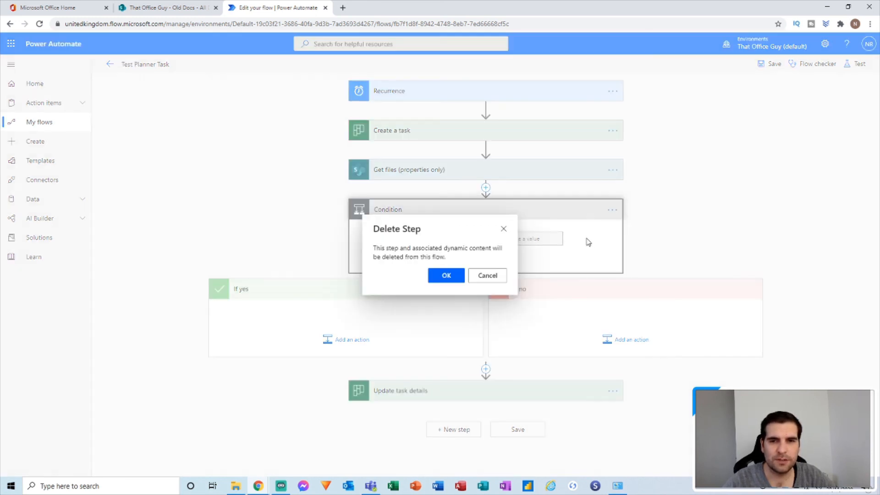
left_click(446, 275)
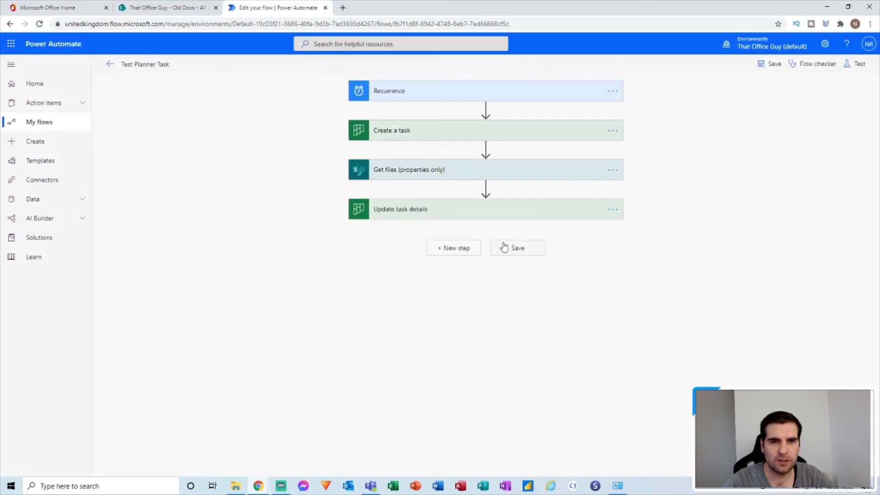
left_click(613, 170)
left_click(639, 289)
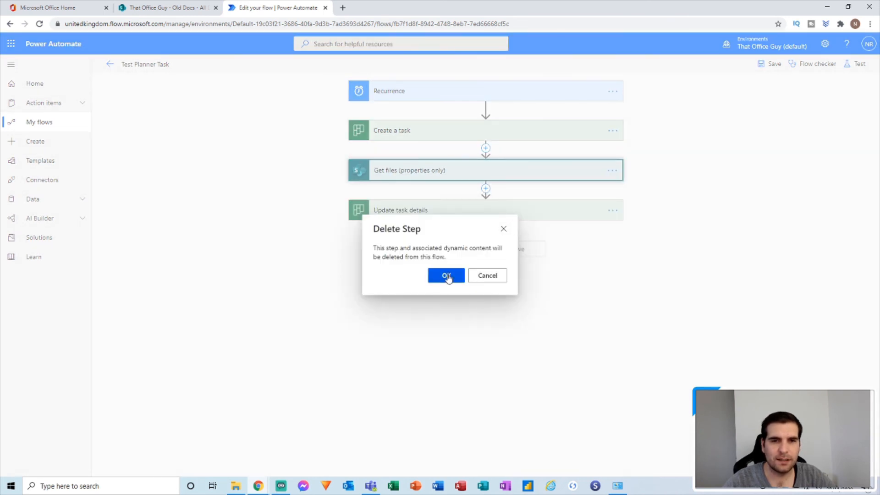
left_click(446, 275)
left_click(447, 176)
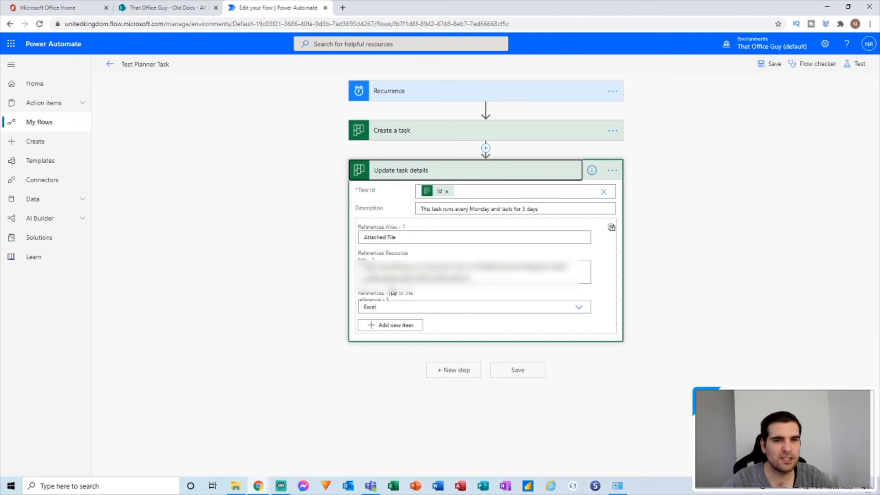
triple_click(474, 275)
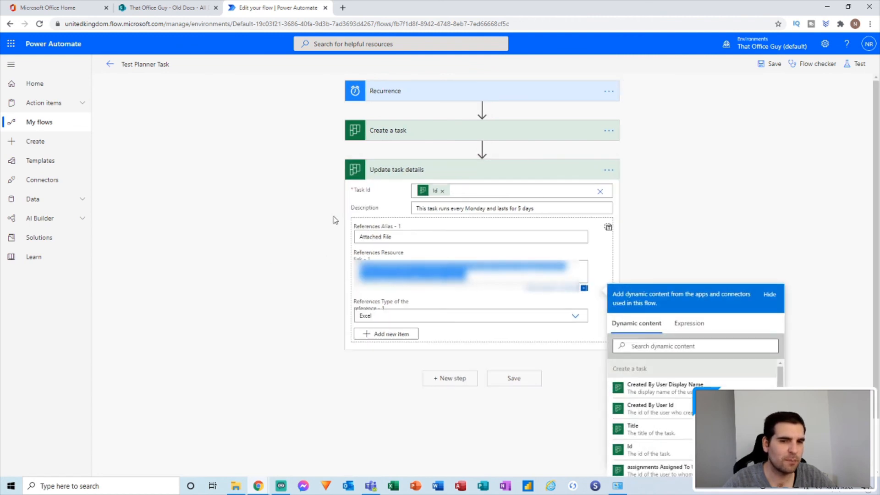
double_click(402, 238)
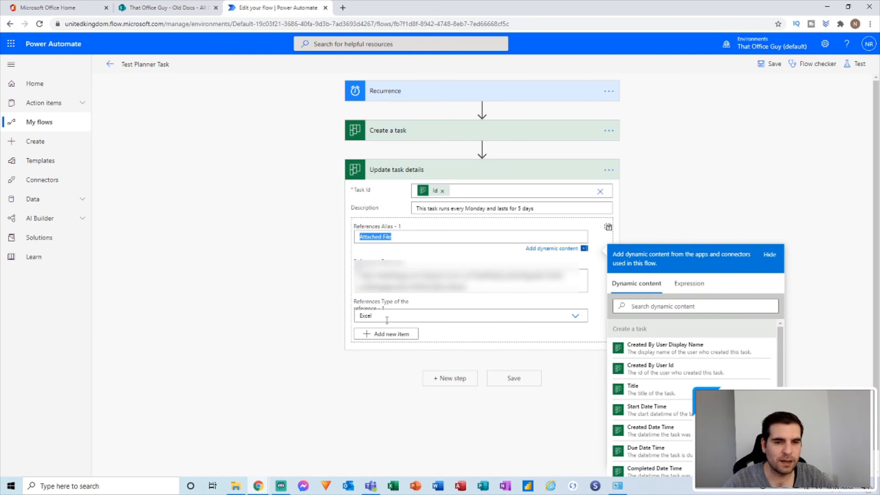
left_click(316, 230)
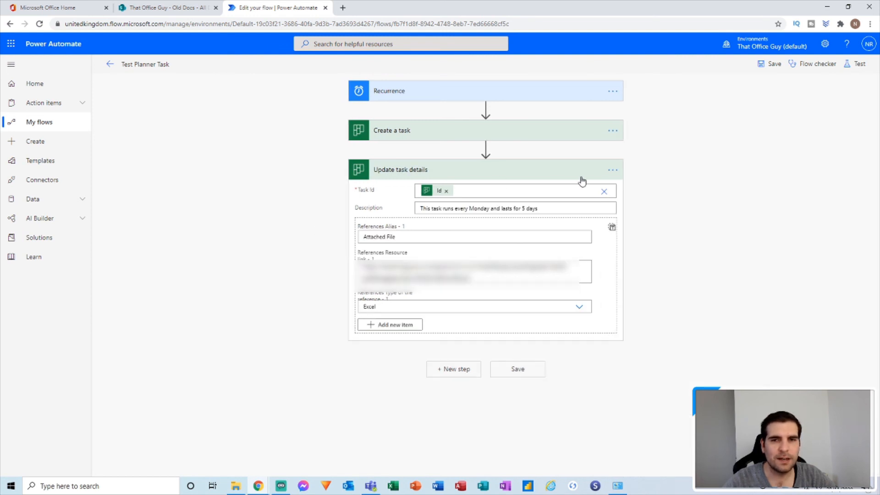
left_click(482, 169)
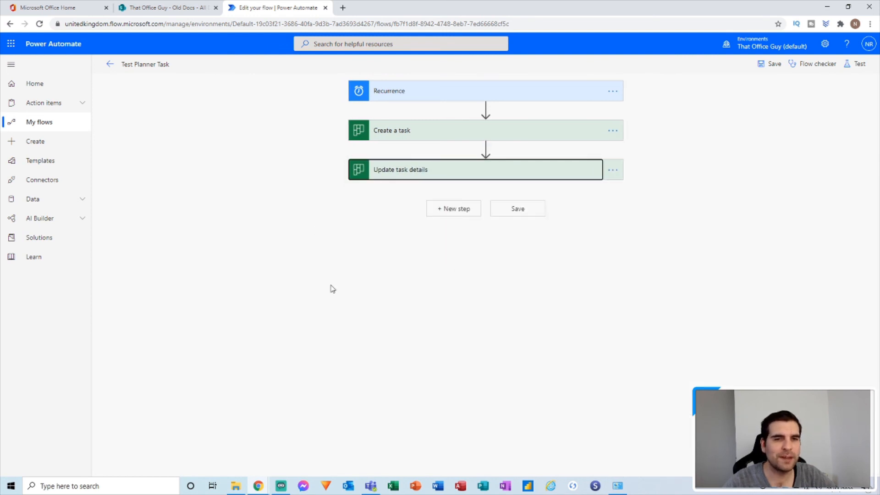